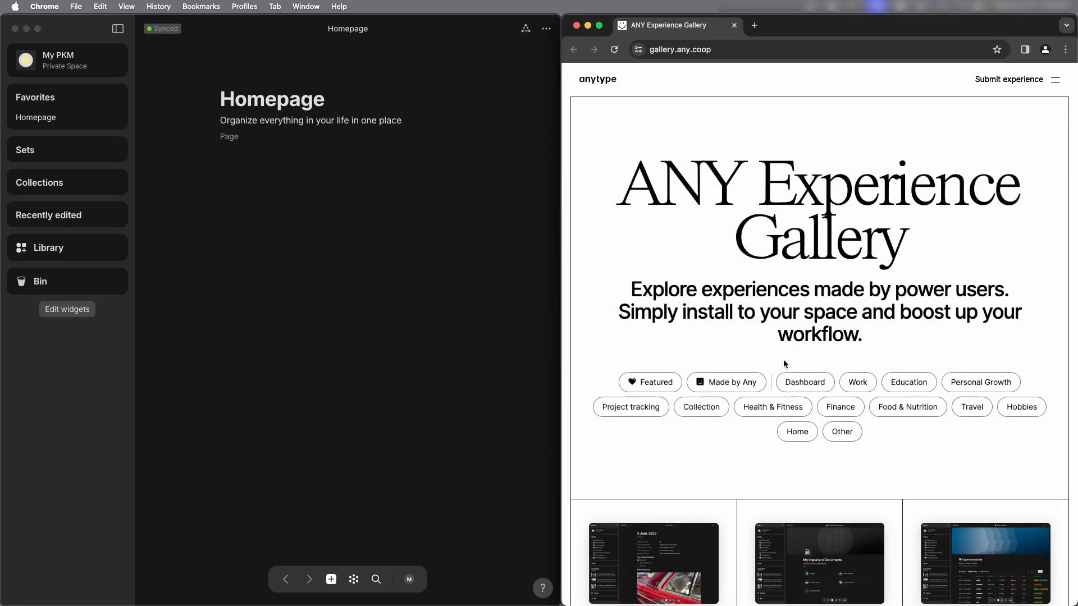
Step: Find the Language Flashcards experience in the gallery and install it into the My PKM space
scroll(1009, 457, "down", 5)
scroll(1008, 457, "down", 3)
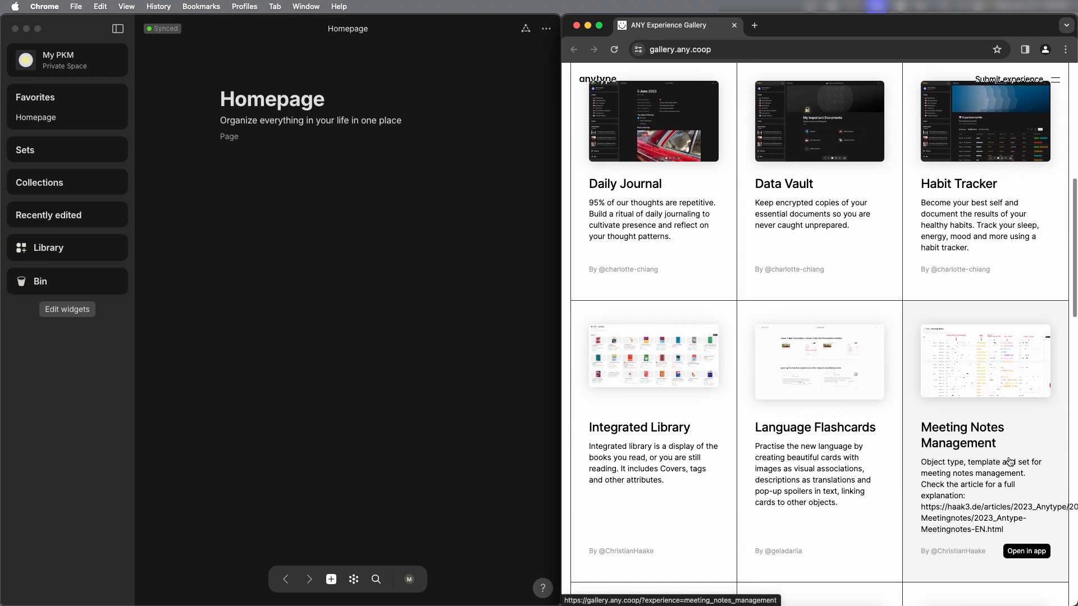
scroll(1010, 461, "down", 4)
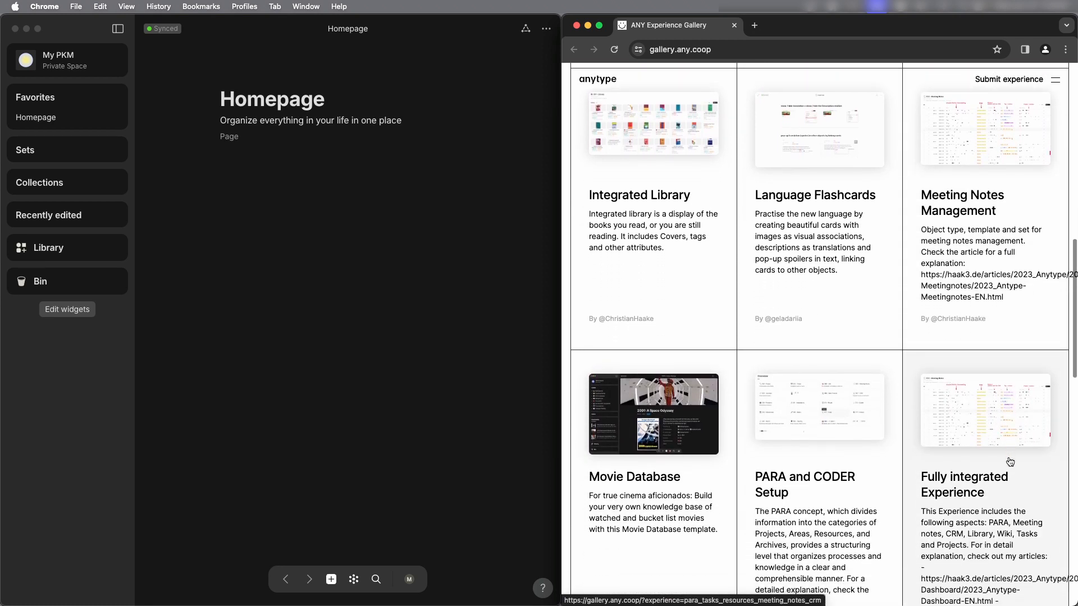
mouse_move(864, 297)
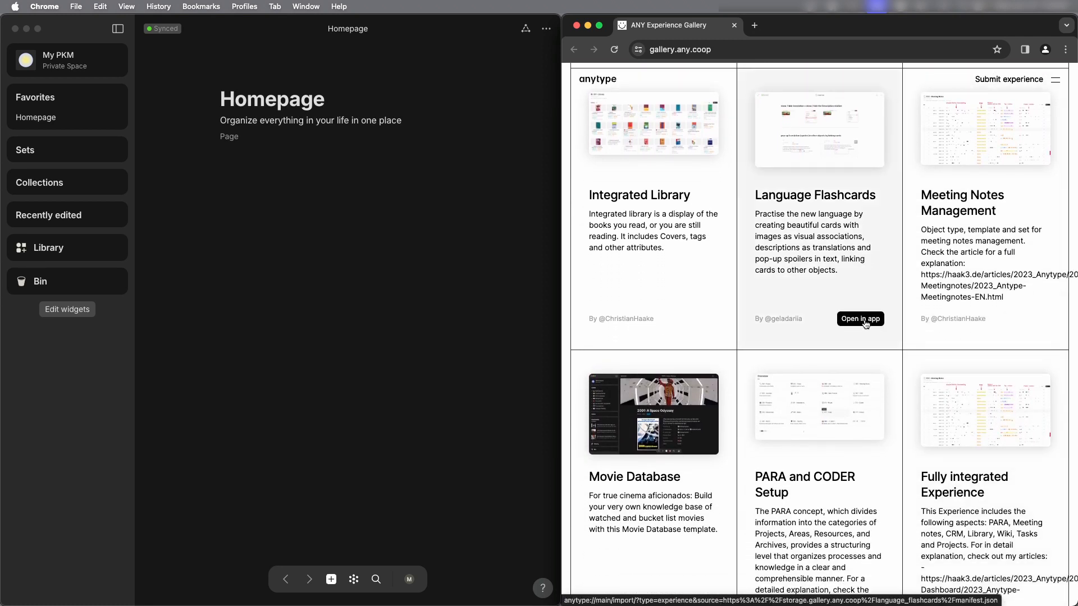
left_click(865, 324)
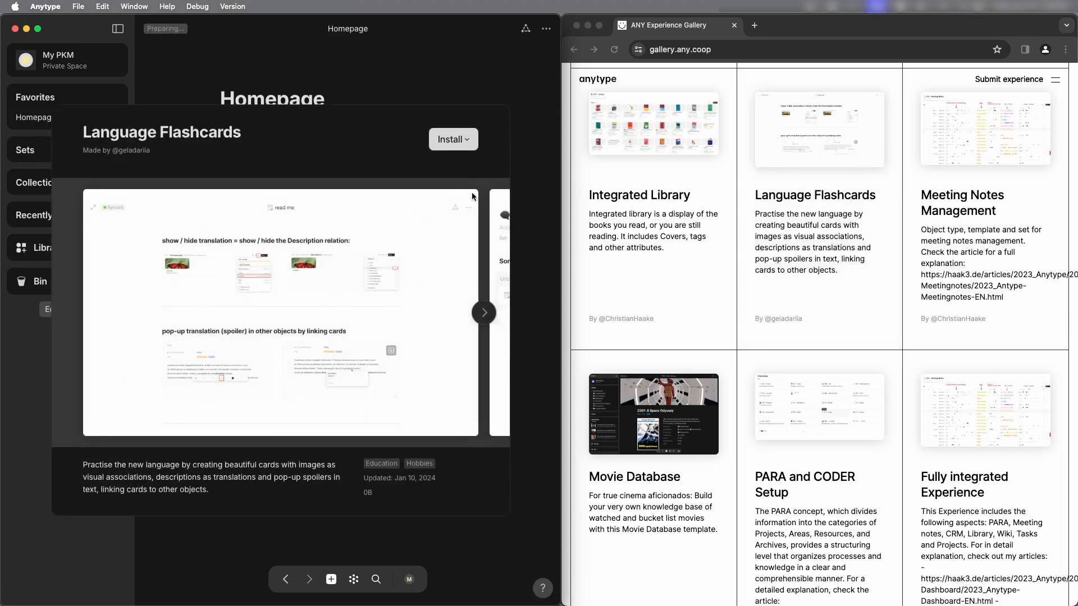
left_click(457, 140)
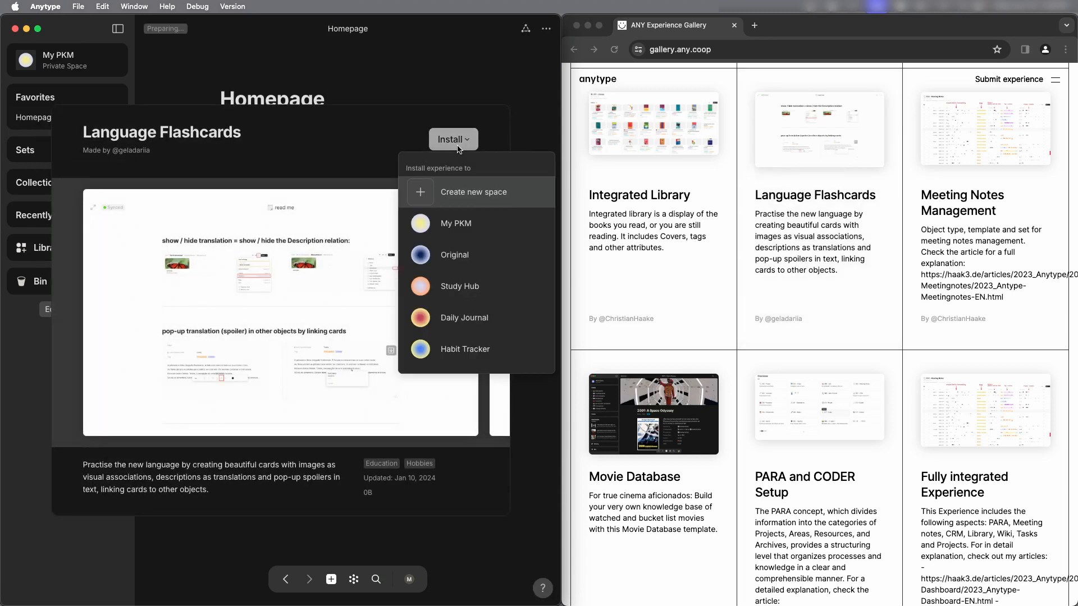
left_click(474, 233)
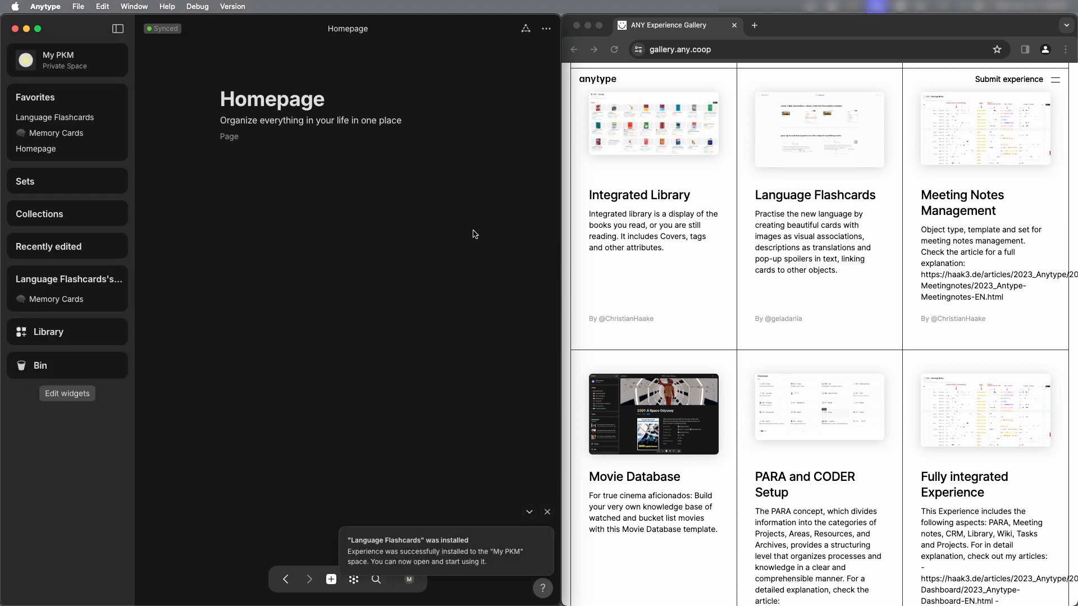
Step: Close the gallery browser window and switch Anytype to full screen
left_click(577, 25)
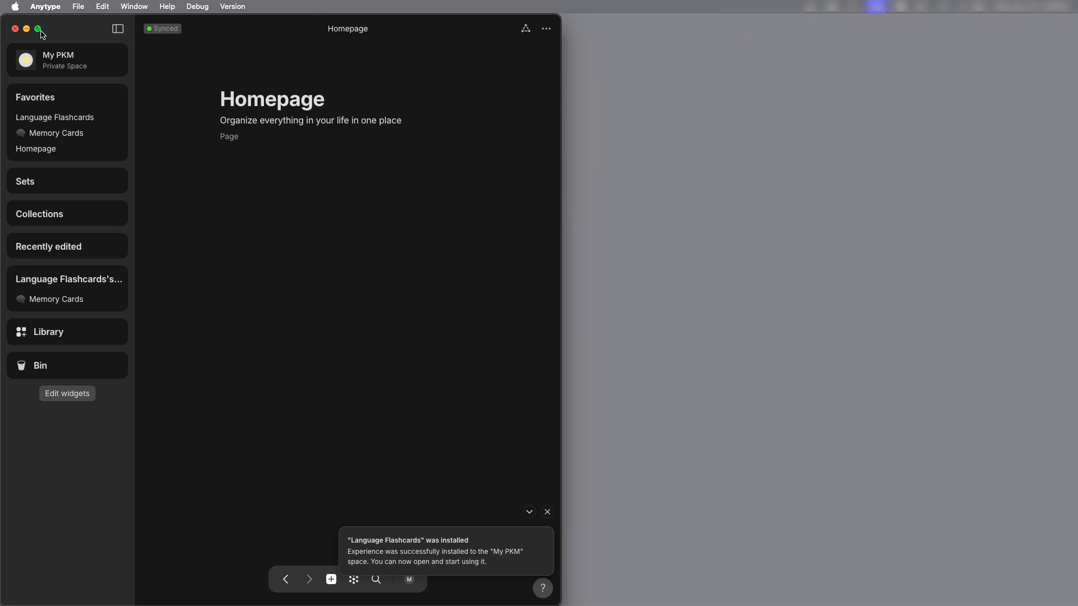
mouse_move(41, 34)
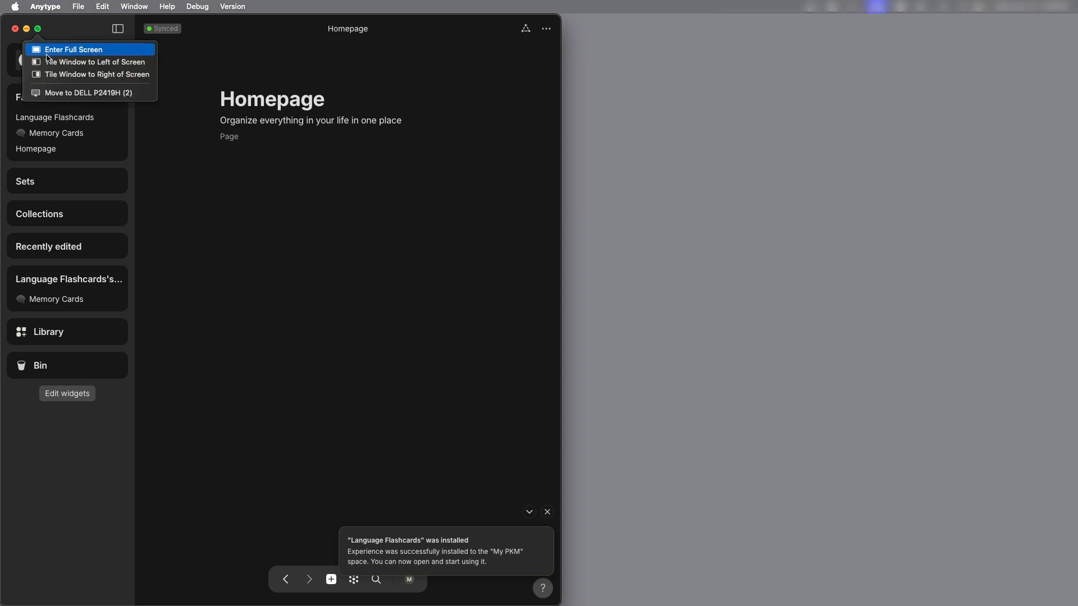
left_click(48, 50)
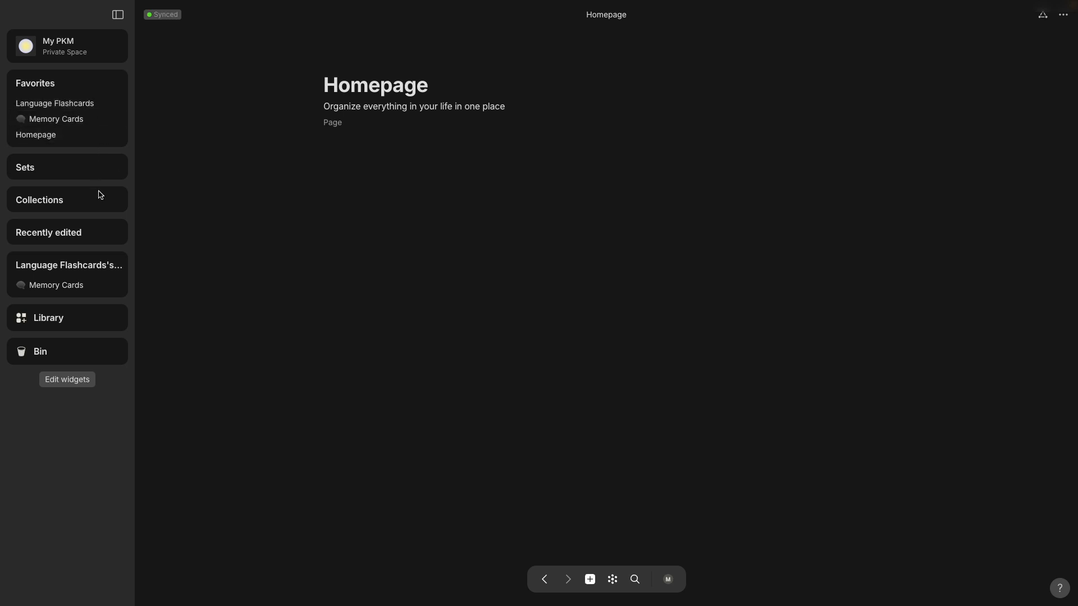
Step: View the Language Flashcards and Language Flashcards's Widgets collections, and widen the sidebar to fit their full names
left_click(117, 201)
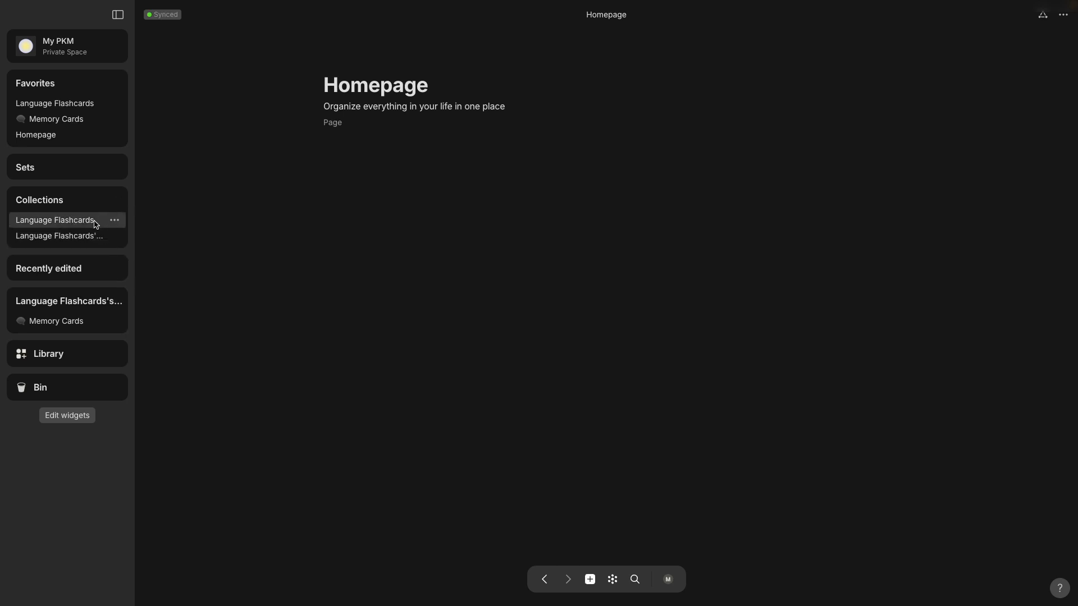
left_click(55, 220)
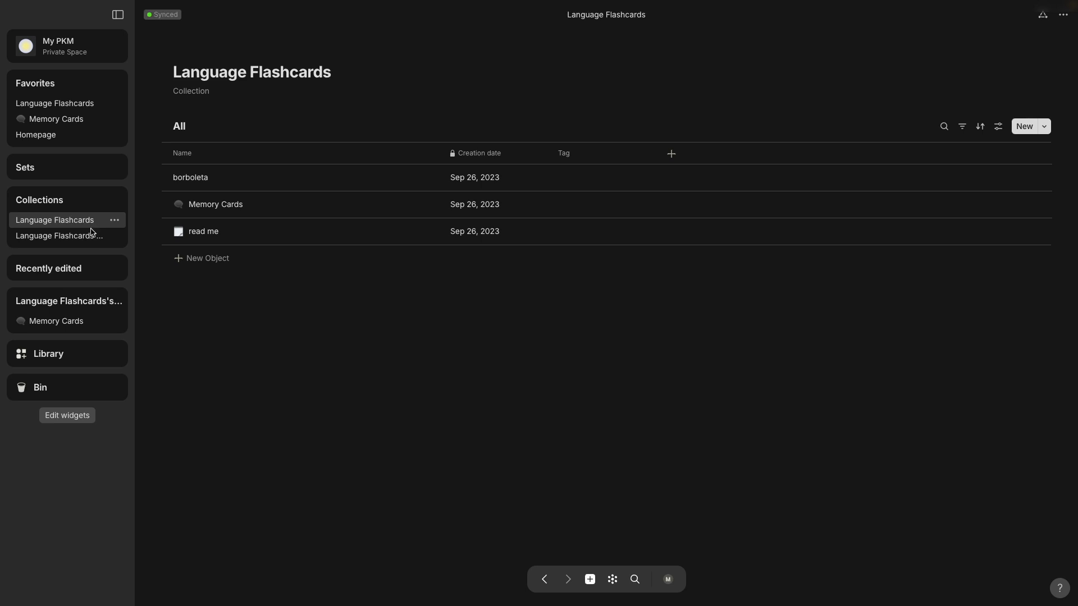
left_click(89, 241)
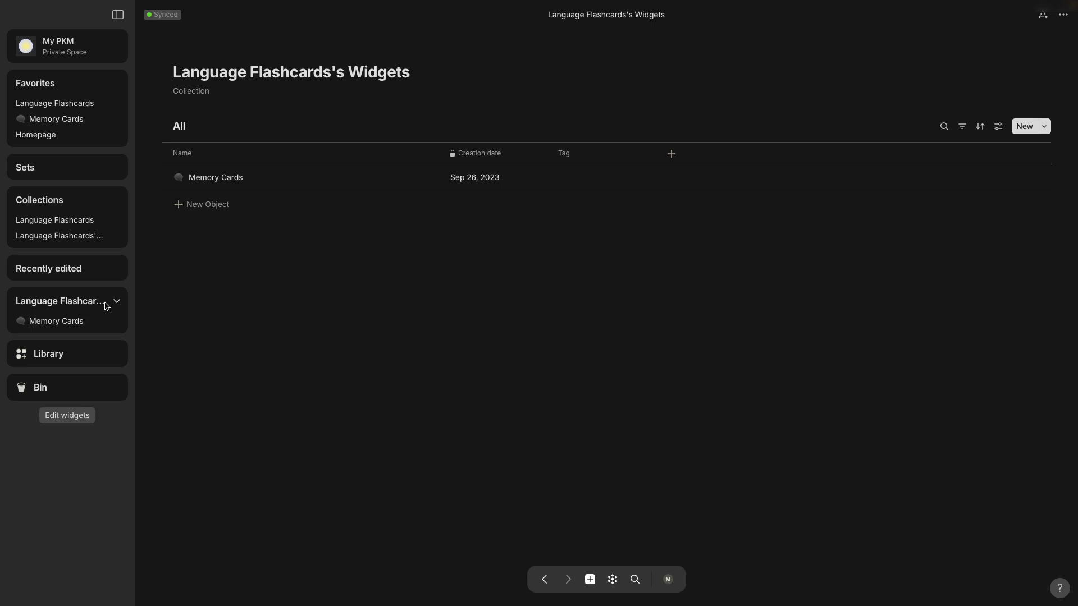
left_click_drag(137, 304, 169, 311)
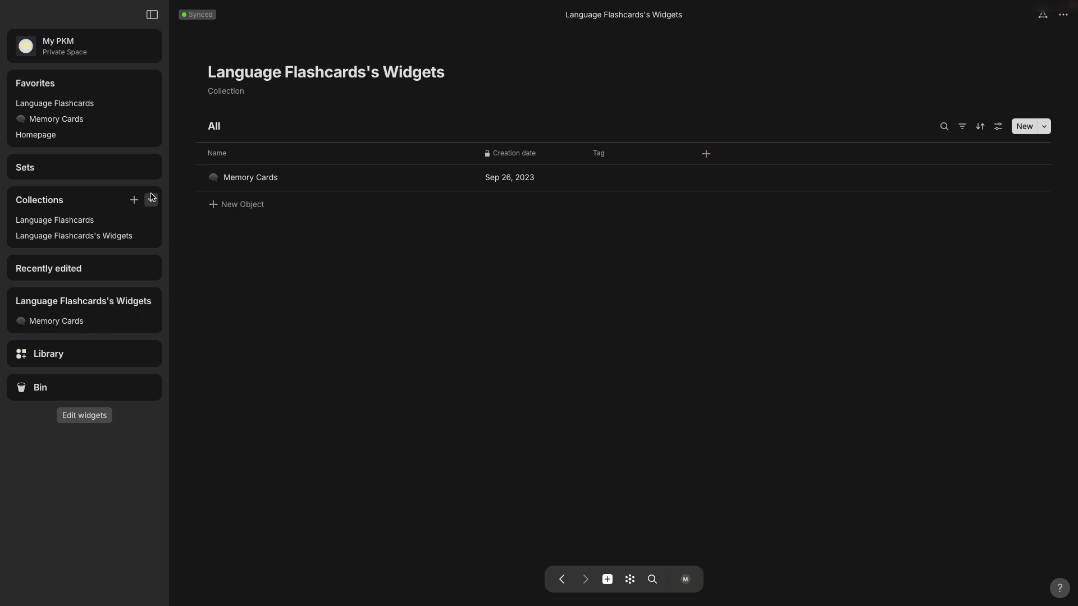
Step: Open the Memory Cards set and look through its Don't remember, Almost there!, Memorised and Sort views
left_click(109, 119)
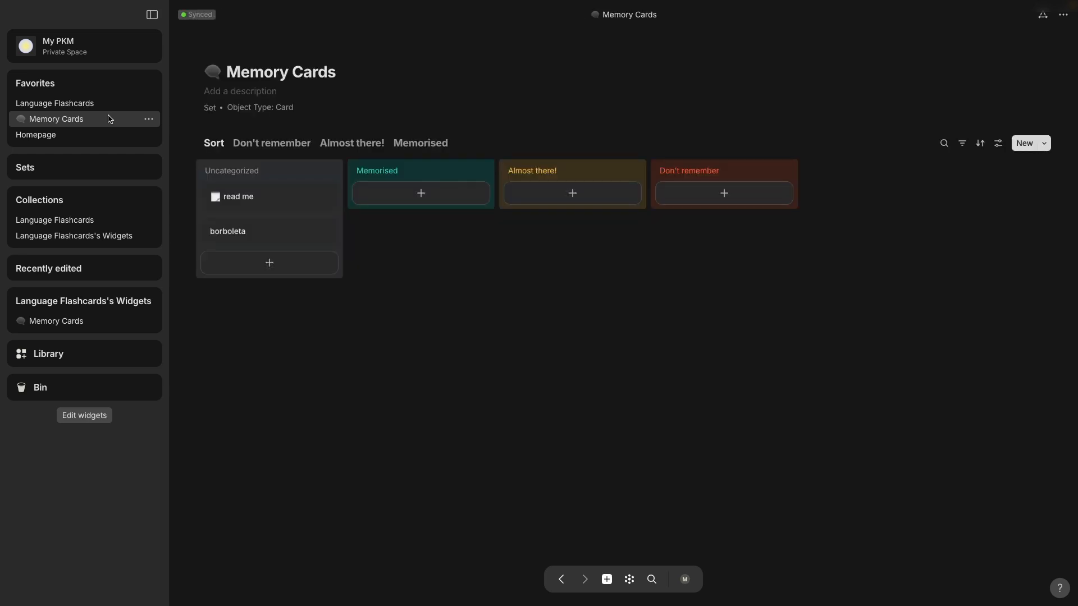
left_click(279, 150)
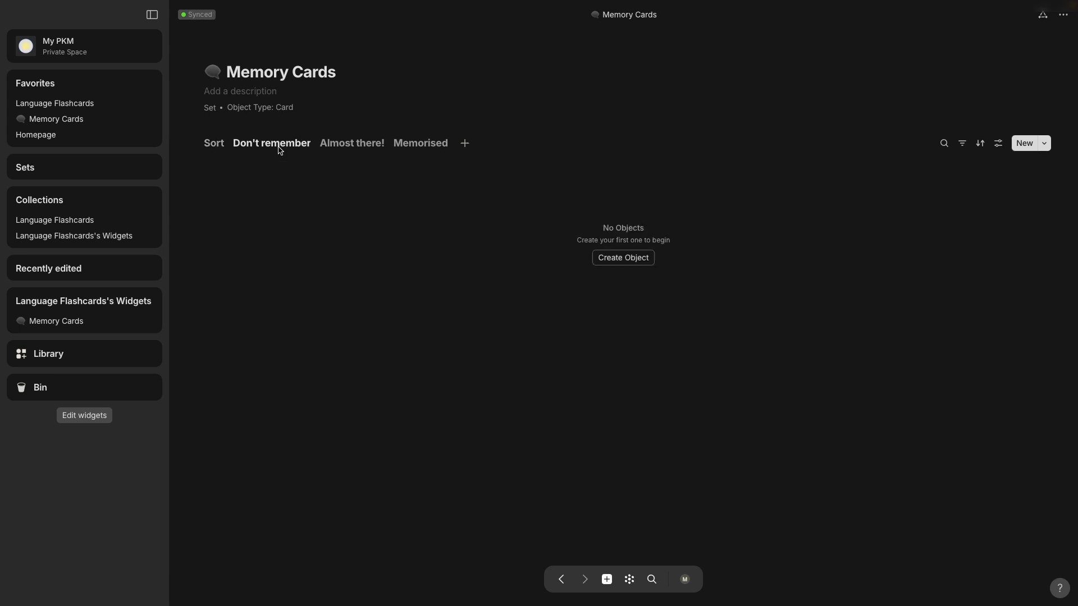
left_click(354, 149)
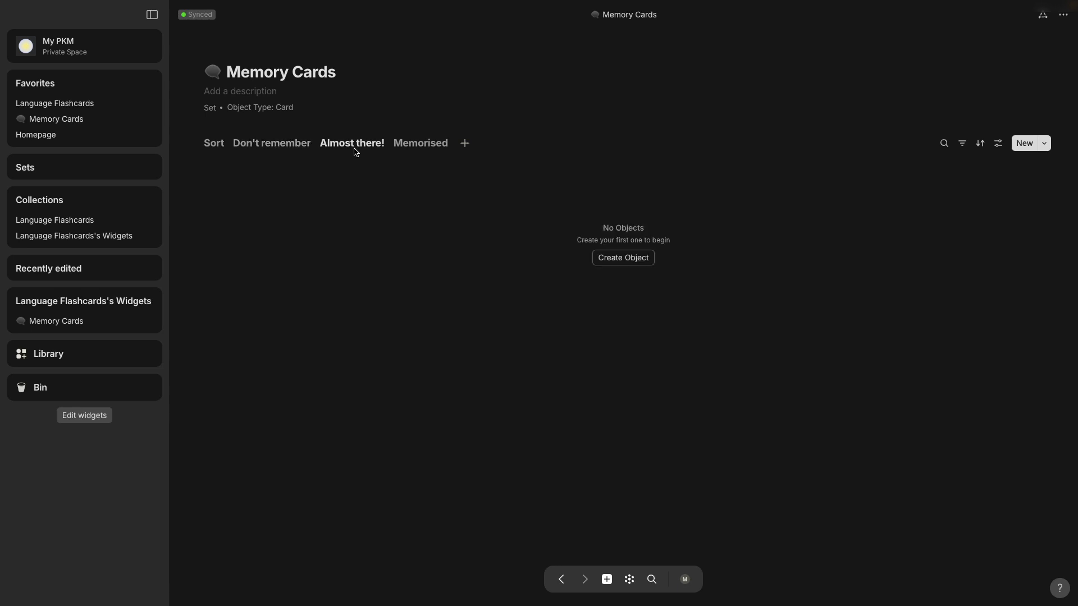
left_click(430, 153)
left_click(213, 148)
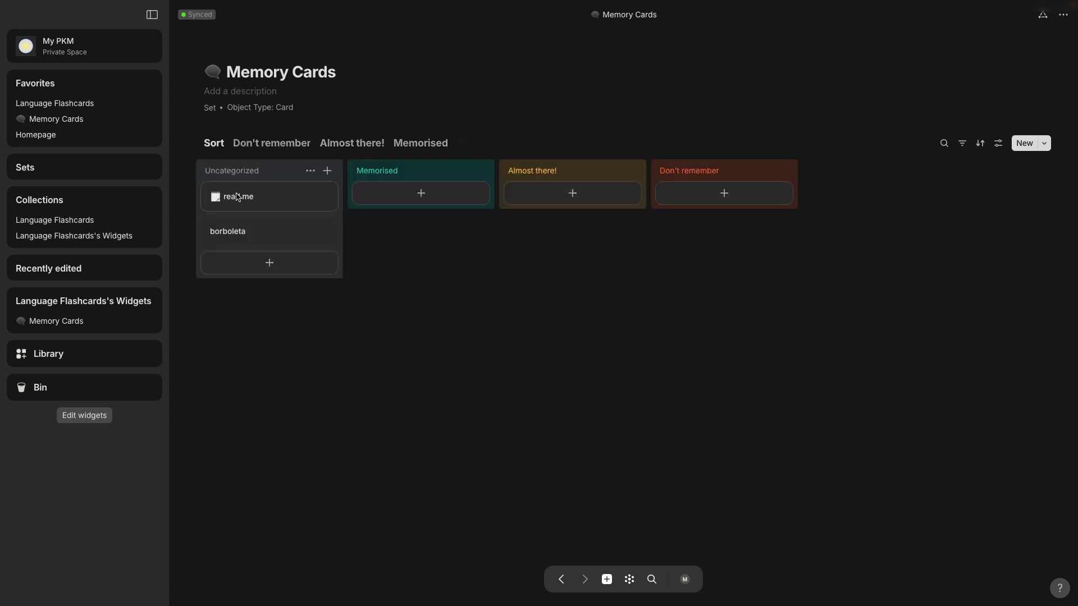
Step: Examine the borboleta sample card and its relations, closing the card when done
left_click(238, 242)
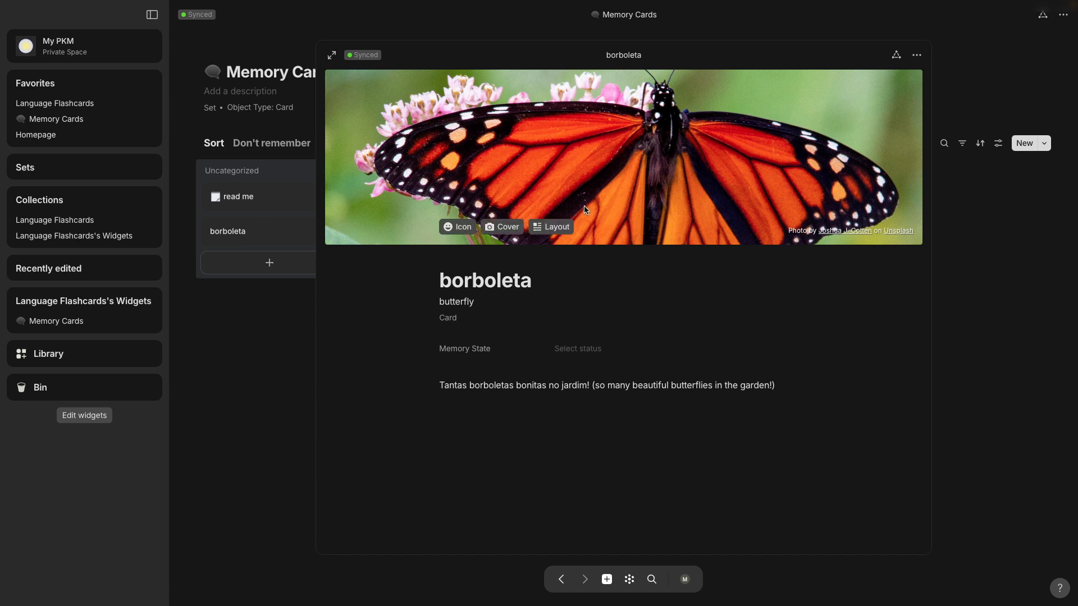
left_click(896, 55)
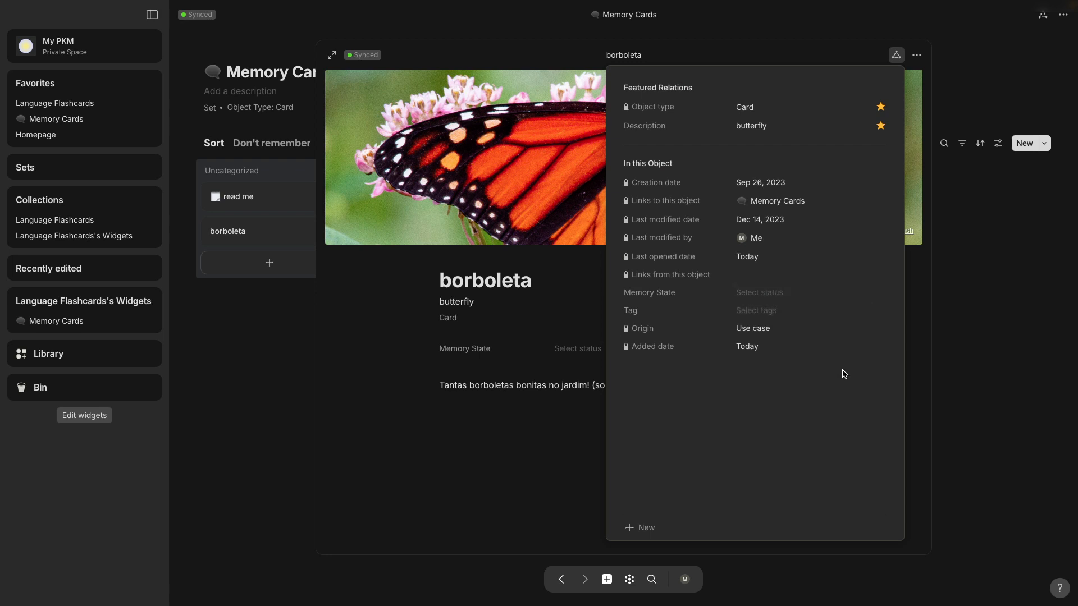
left_click(925, 366)
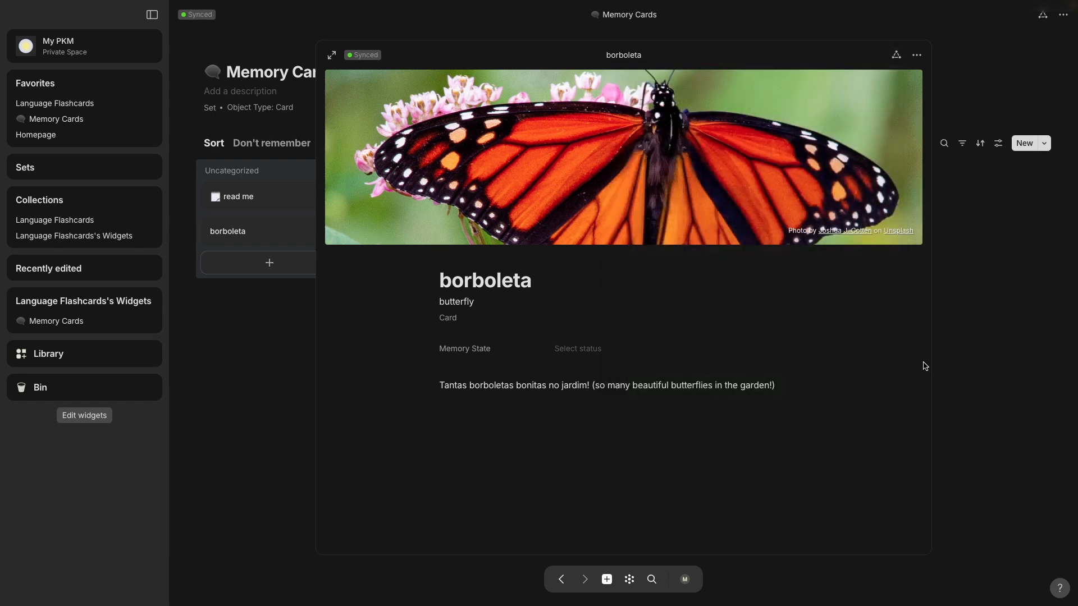
left_click(265, 313)
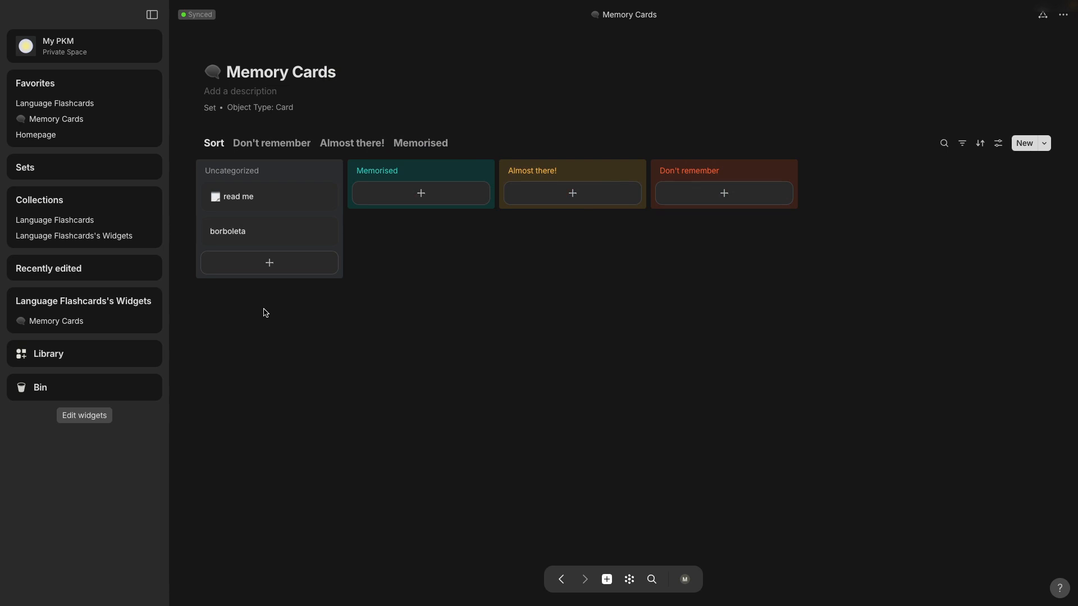
Step: Exit full screen and widen the Anytype window until it meets the browser showing the Portuguese animal words
mouse_move(31, 21)
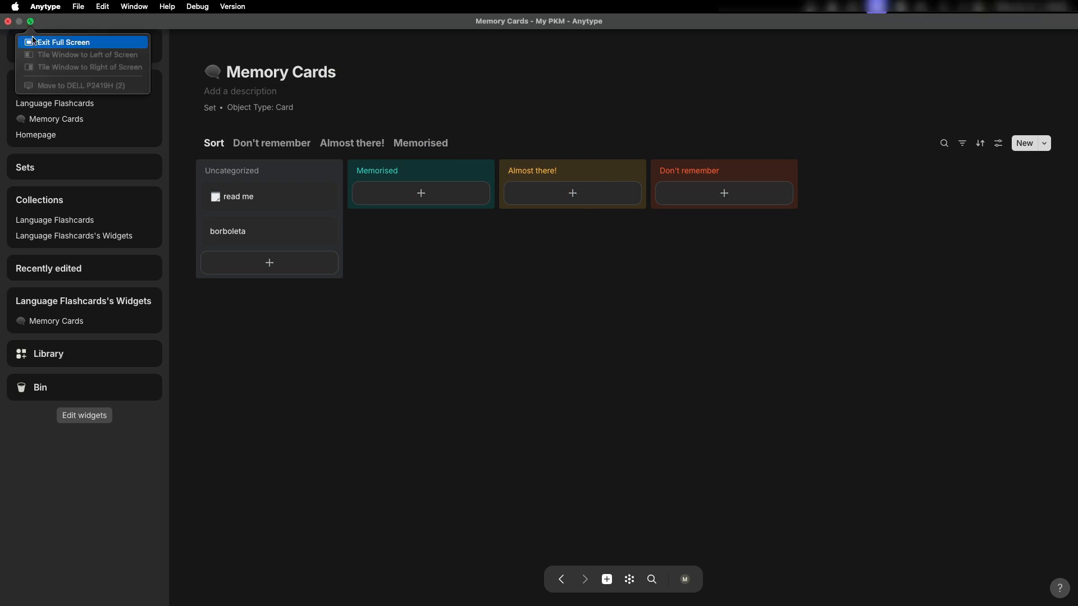
left_click(35, 42)
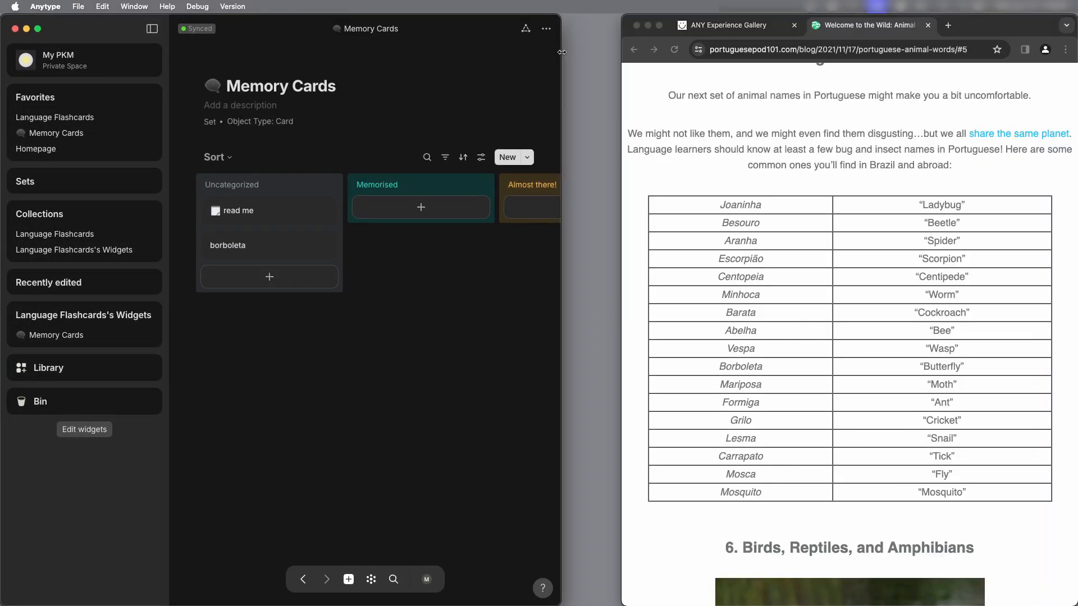
left_click_drag(561, 51, 622, 61)
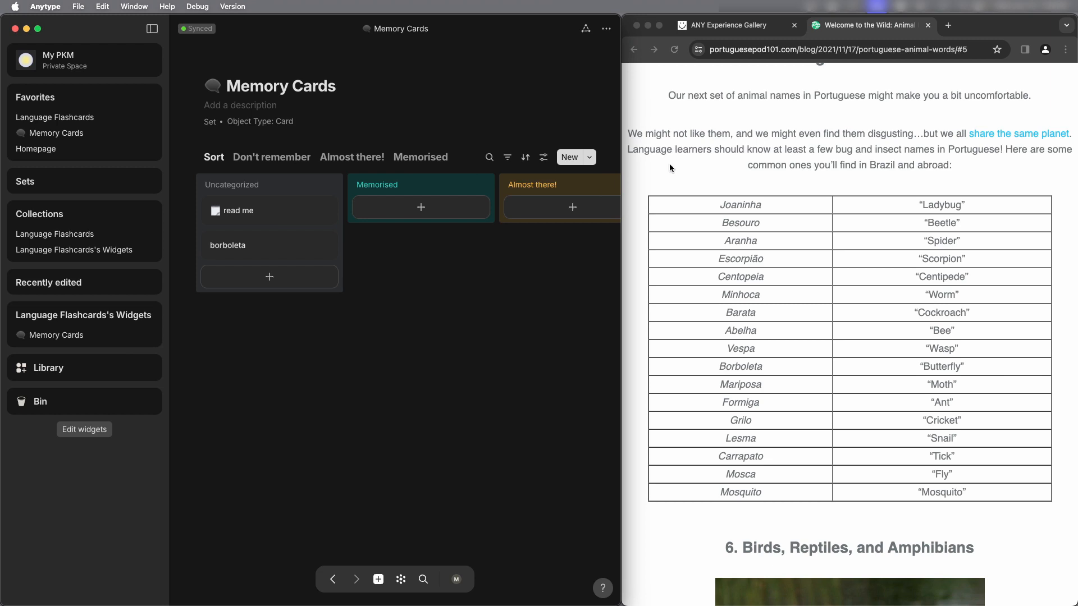
Step: Add a card to the Uncategorized column and open it with the word "Besouro" copied from the web page's insect table
left_click(274, 282)
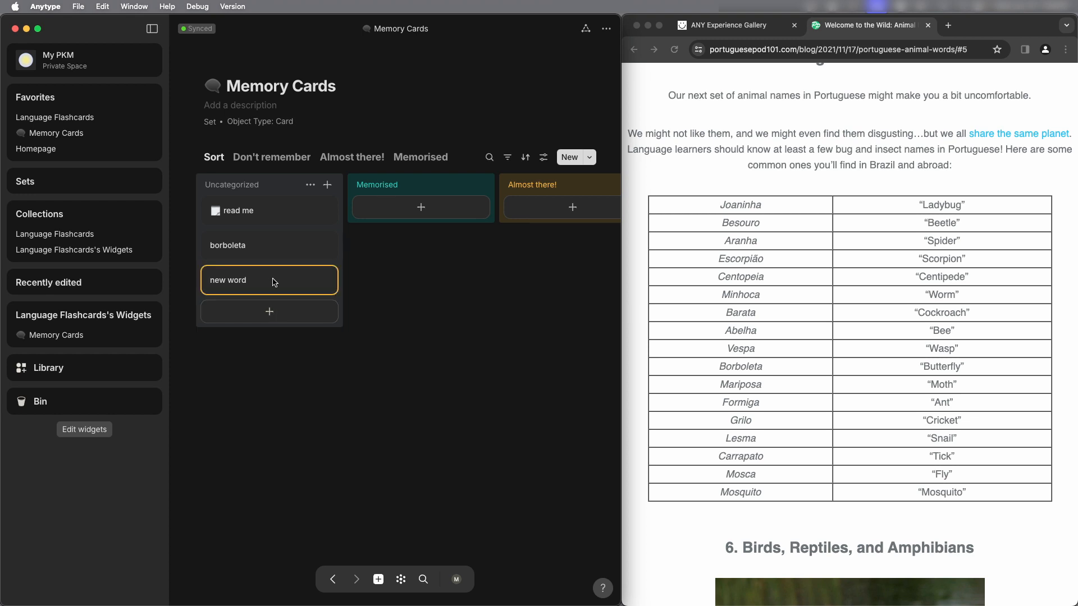
left_click(731, 226)
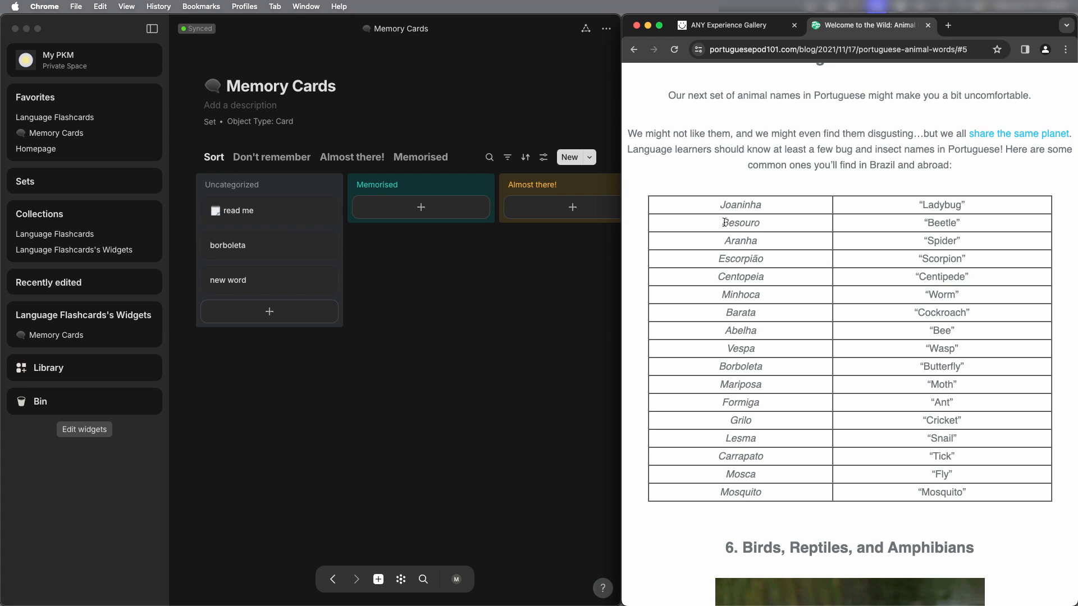
left_click_drag(722, 224, 770, 226)
key("super+c")
left_click(241, 282)
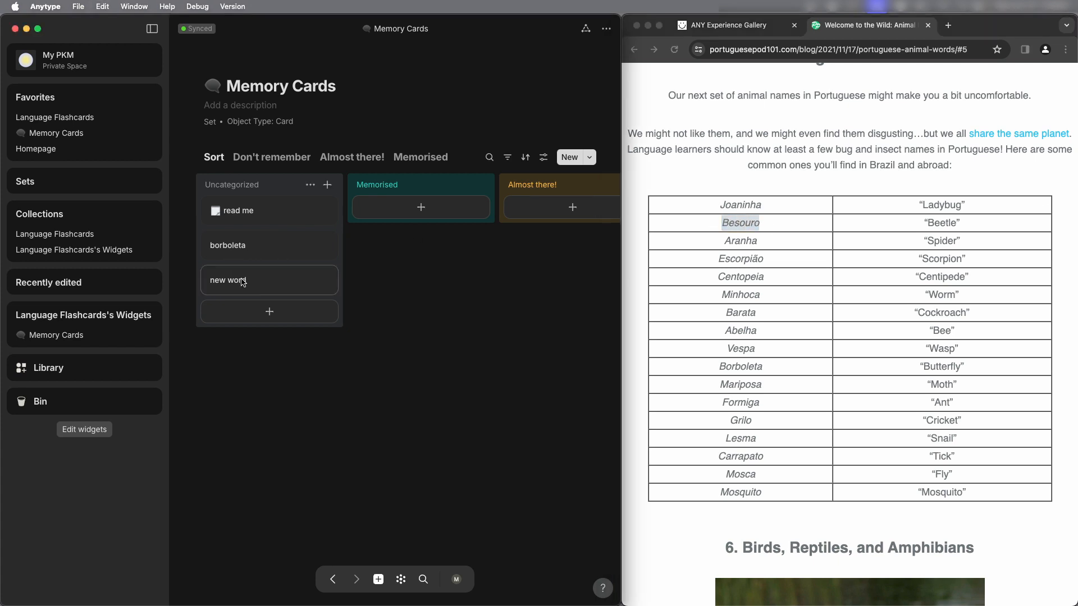
left_click(242, 282)
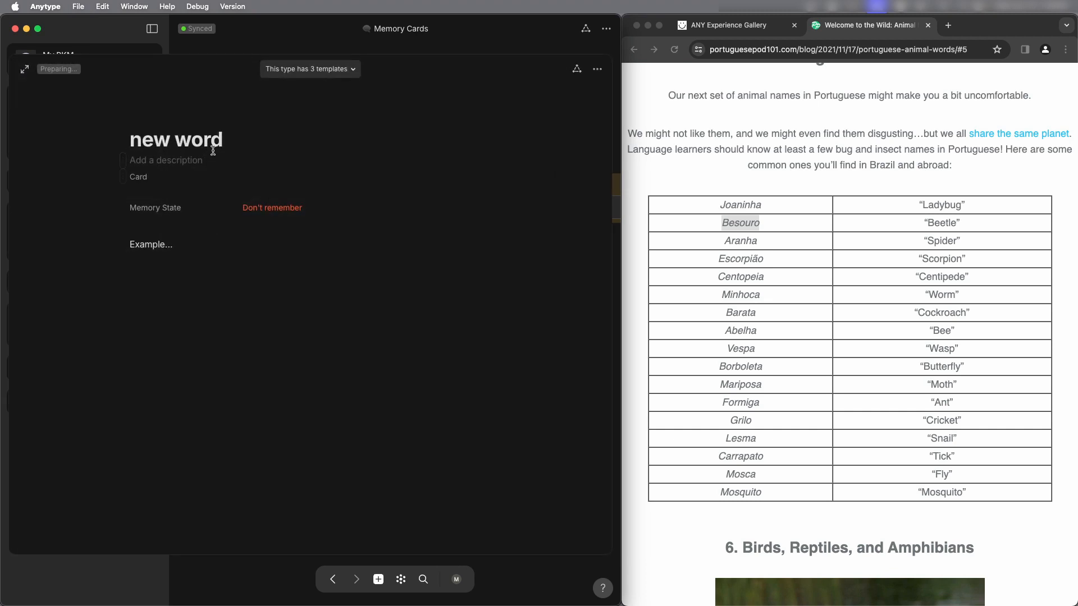
Step: Title the new card "besouro" in lowercase using the copied word, and enter "bettle" as its description
left_click_drag(228, 138, 129, 141)
key("super+v")
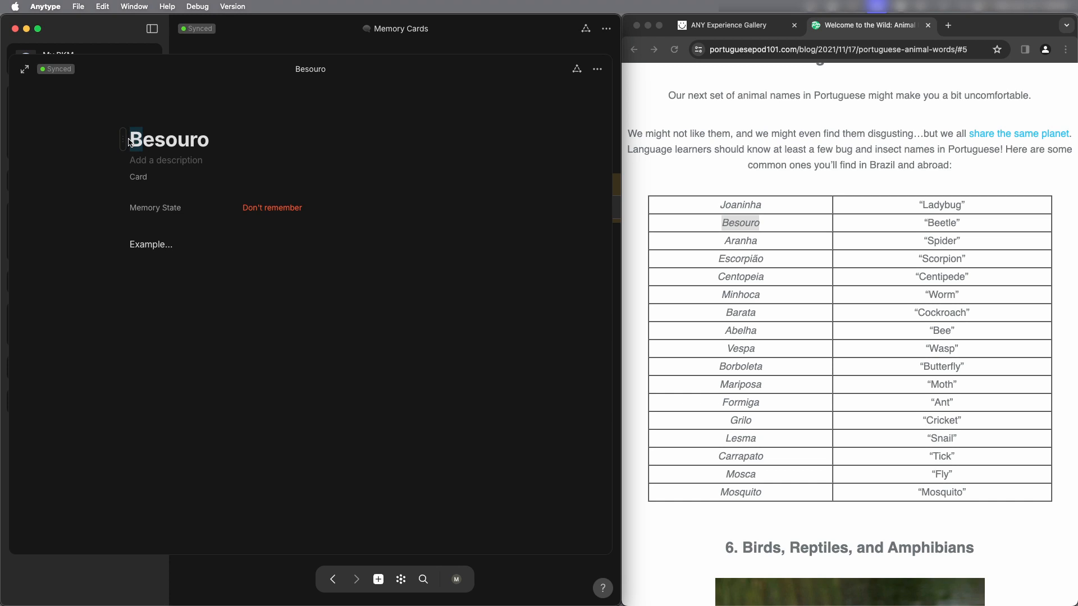
type("b")
left_click(146, 162)
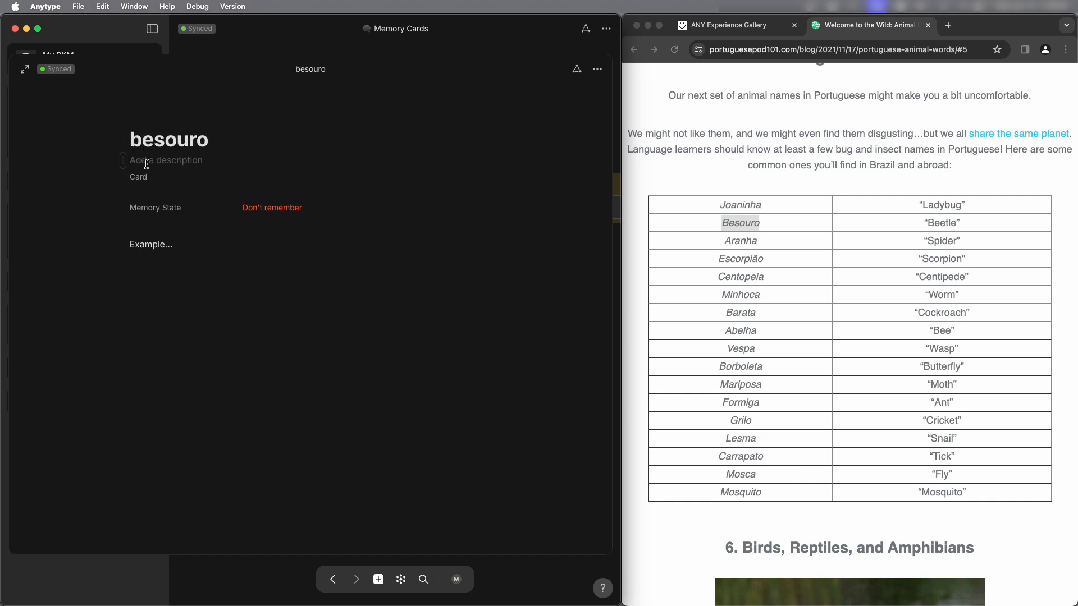
type("bettle")
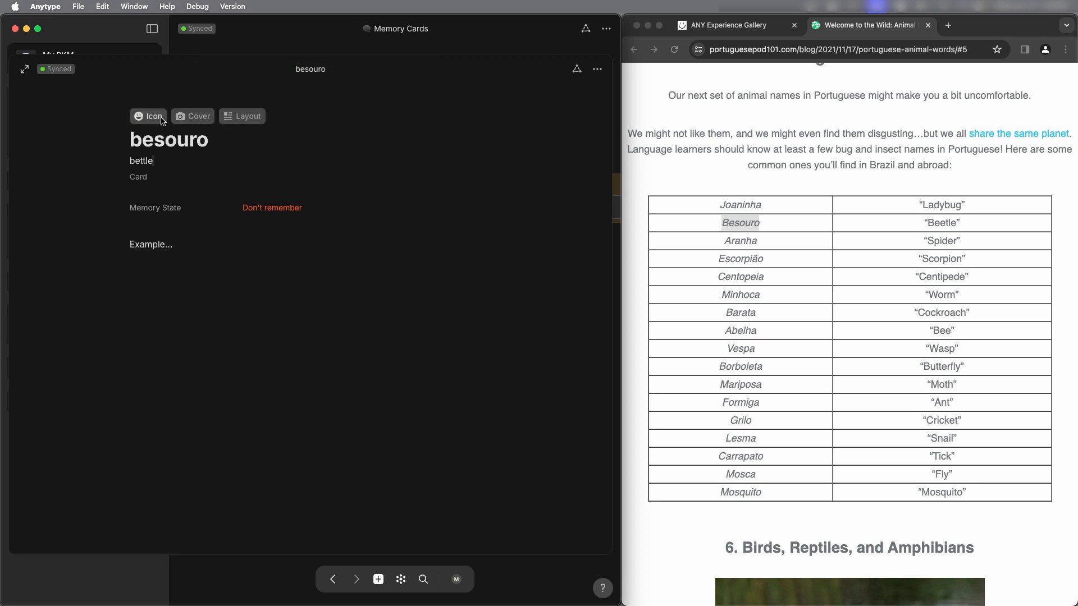
Step: Give the besouro card an Unsplash cover by searching for "beetle" and choosing the photo of the green beetle
left_click(193, 116)
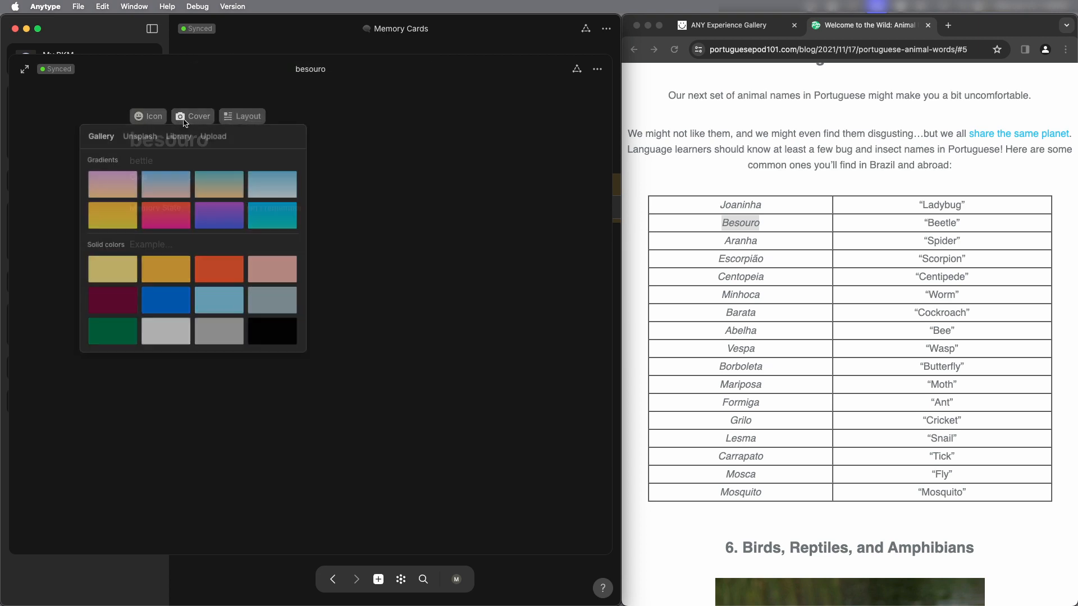
left_click(135, 141)
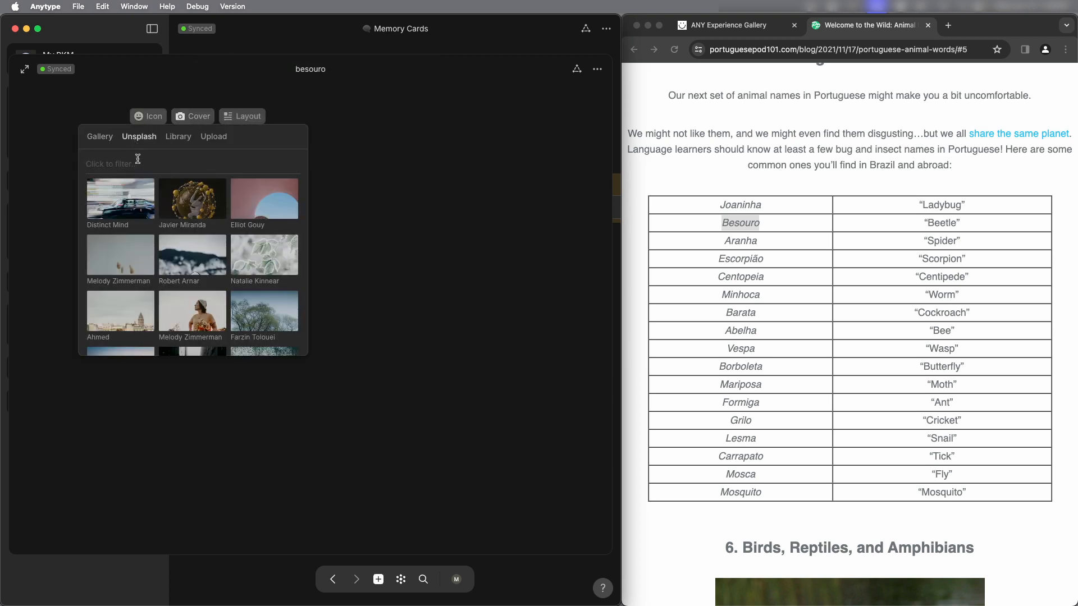
type("beetle")
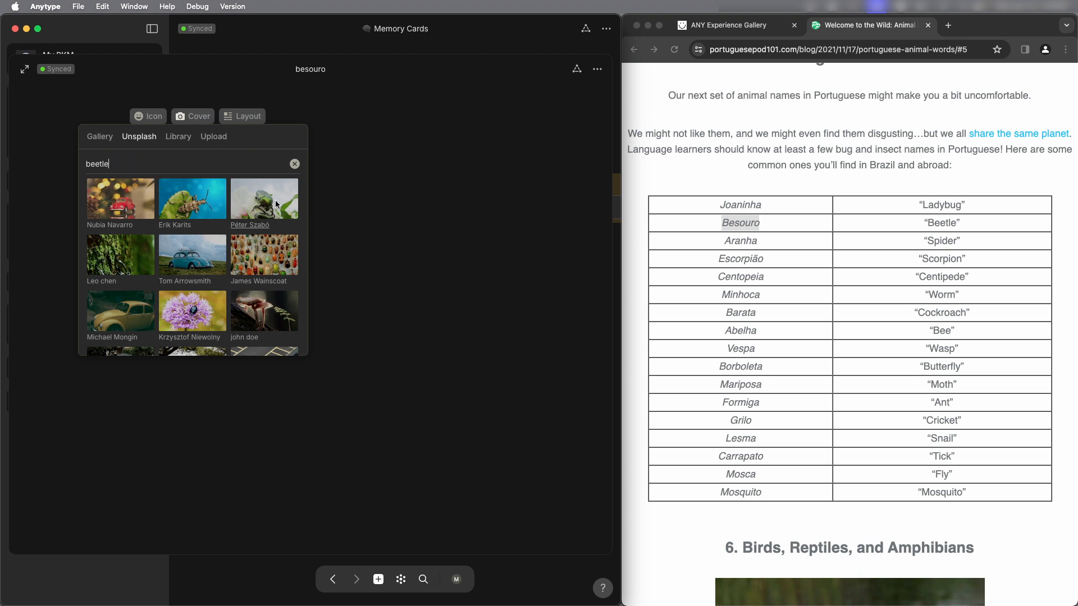
left_click(272, 204)
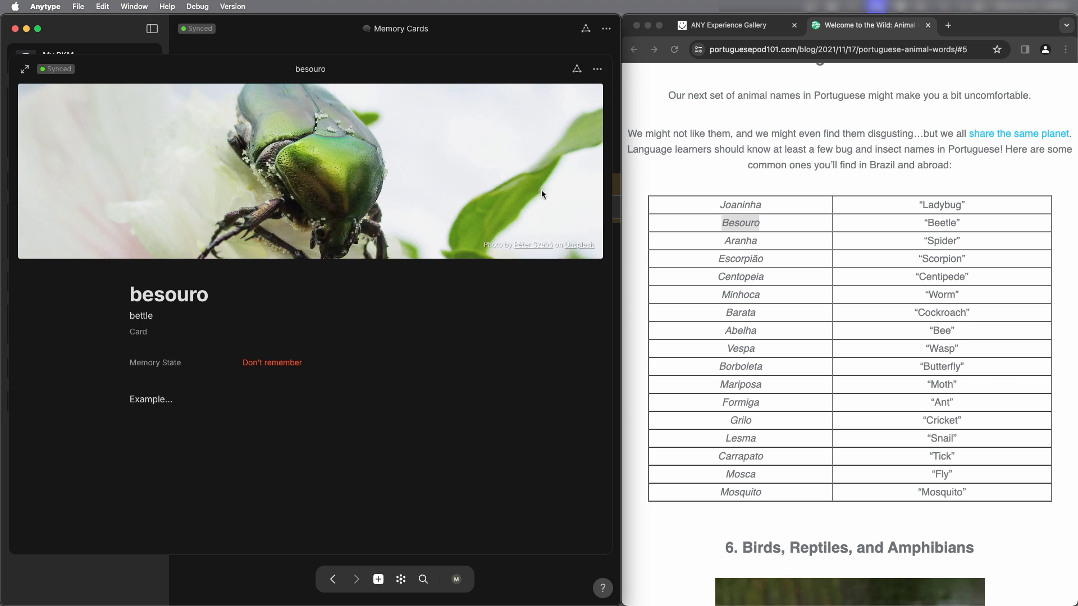
Step: Close the besouro card, add a Grid view to the set showing the Description and Memory State relations, and narrow its Name column
left_click(251, 42)
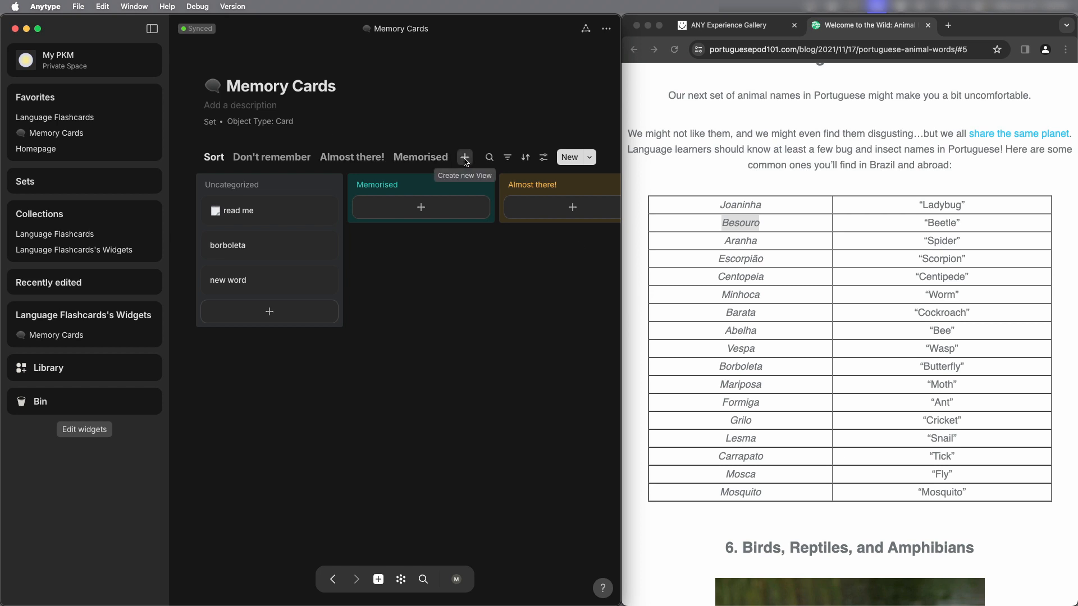
left_click(465, 157)
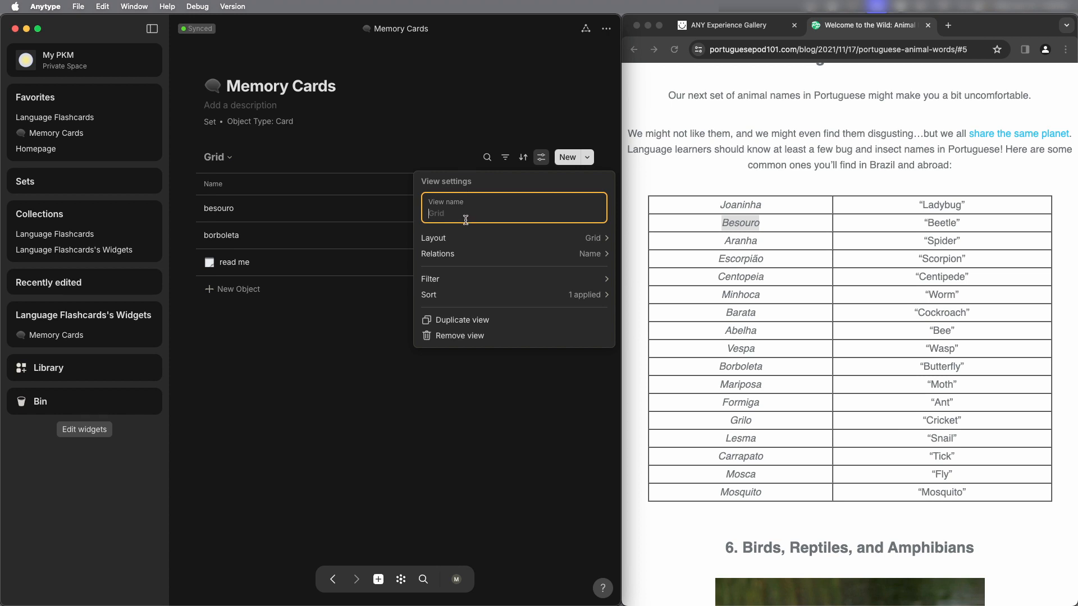
left_click(471, 255)
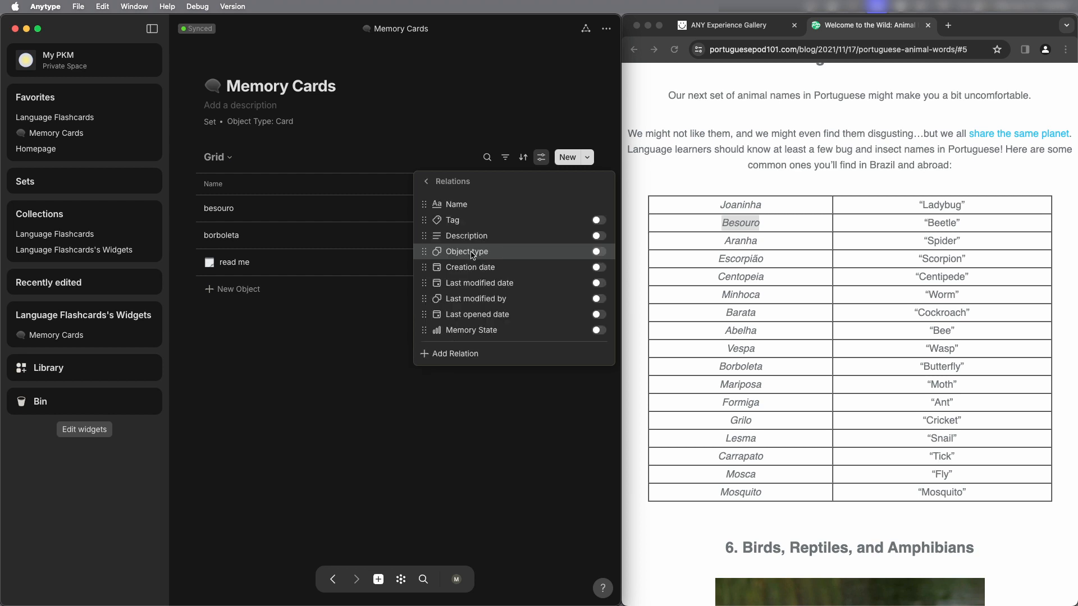
left_click(604, 244)
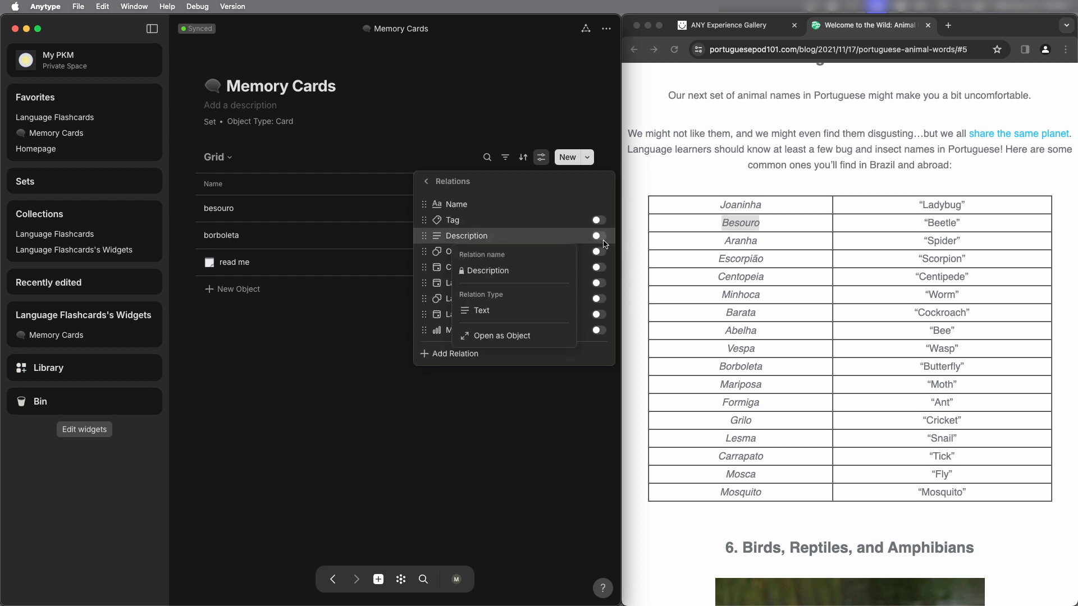
left_click(603, 238)
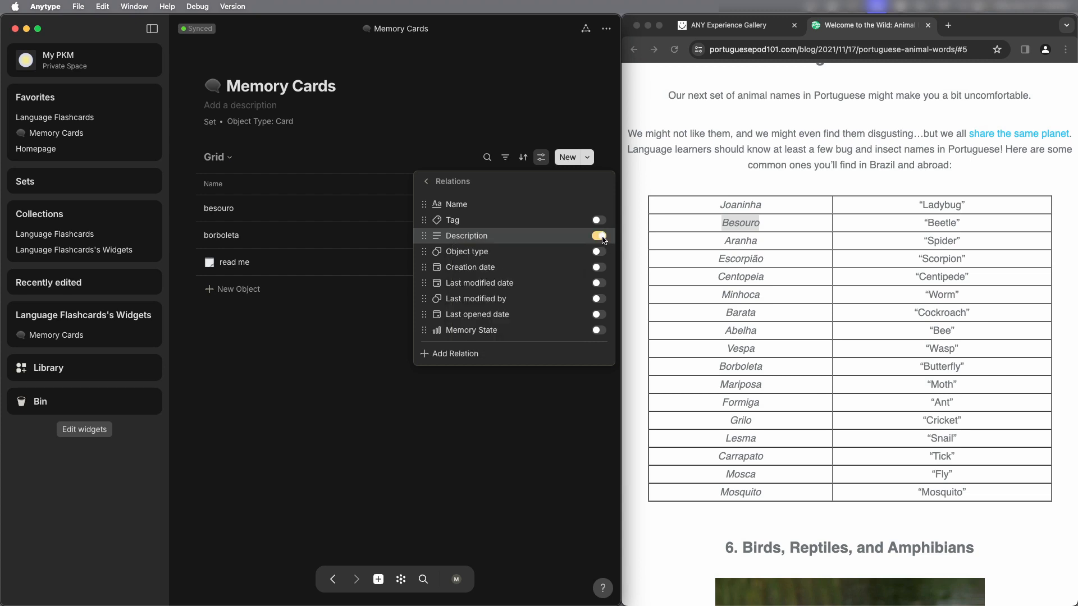
left_click(598, 331)
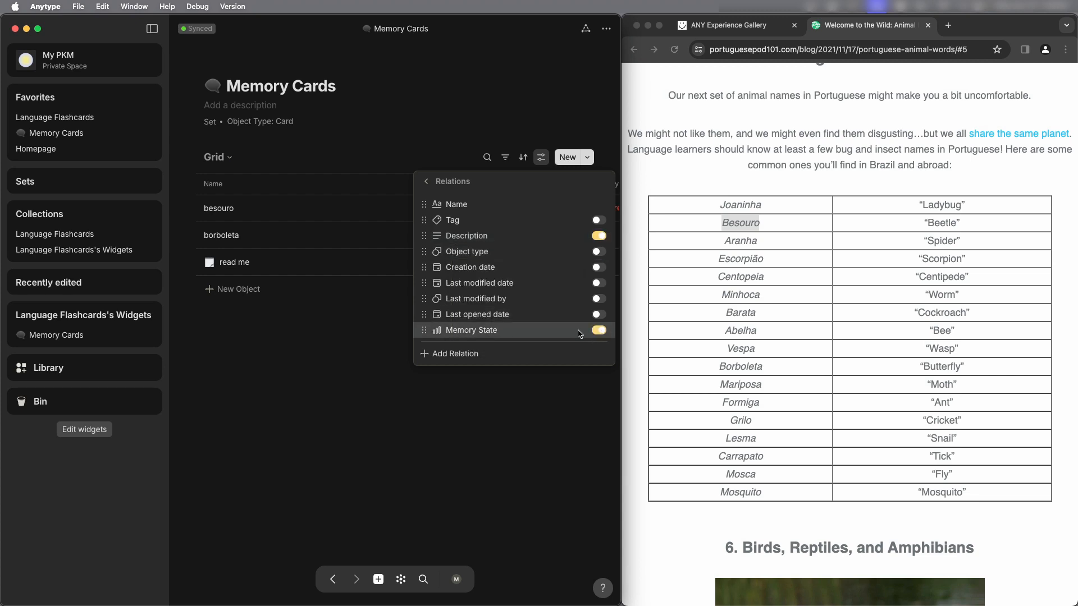
left_click(301, 327)
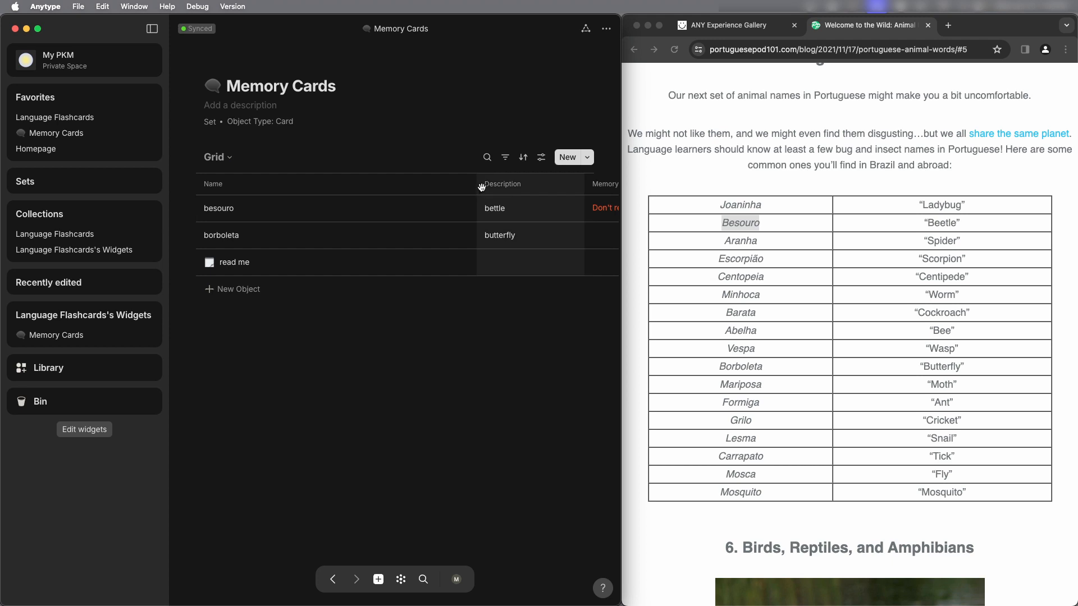
left_click_drag(474, 183, 306, 183)
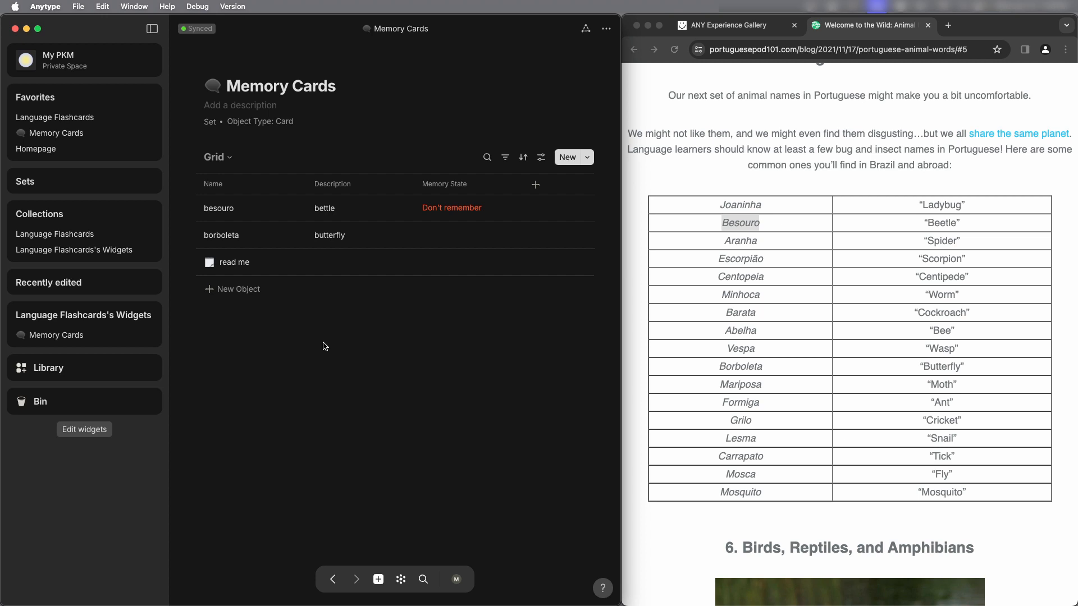
Step: Add a card named "aranha" in the grid, using the word copied from the insect table, with "spider" as its description
left_click(253, 294)
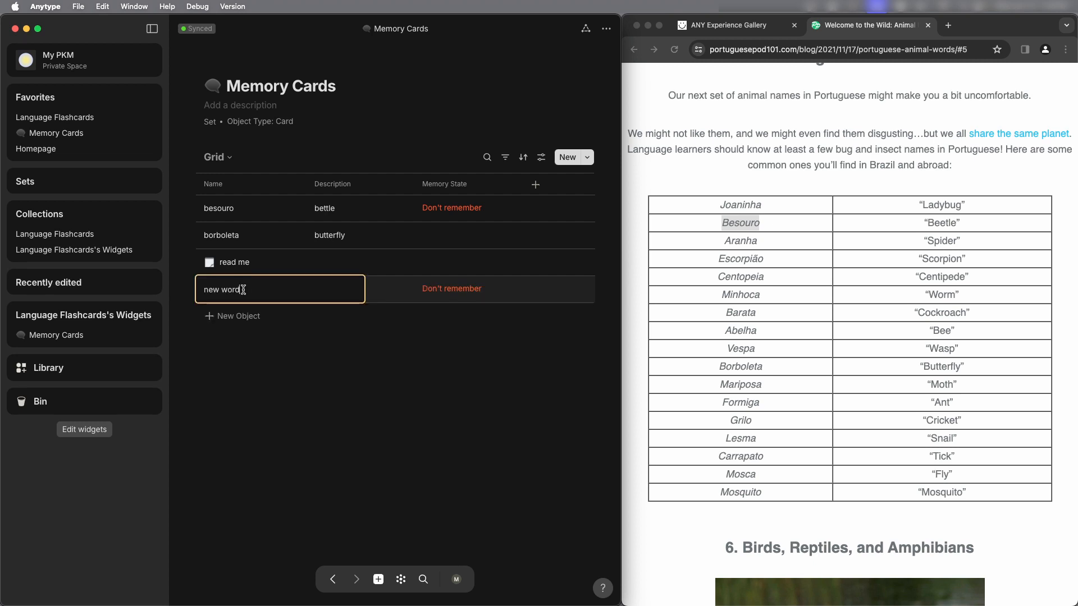
left_click(725, 240)
left_click_drag(726, 240, 773, 245)
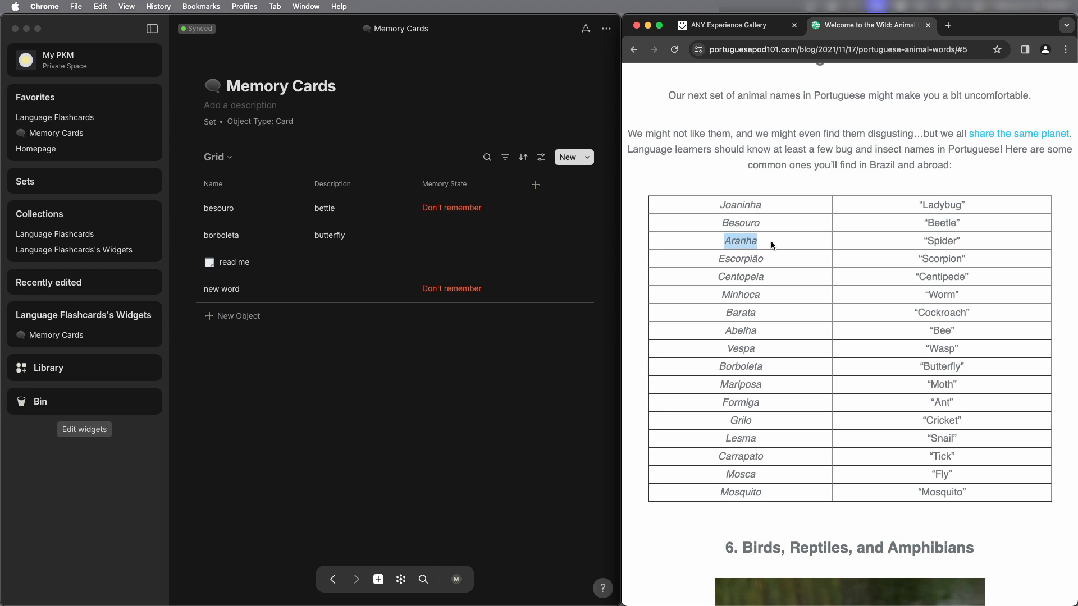
key("super+c")
left_click(226, 290)
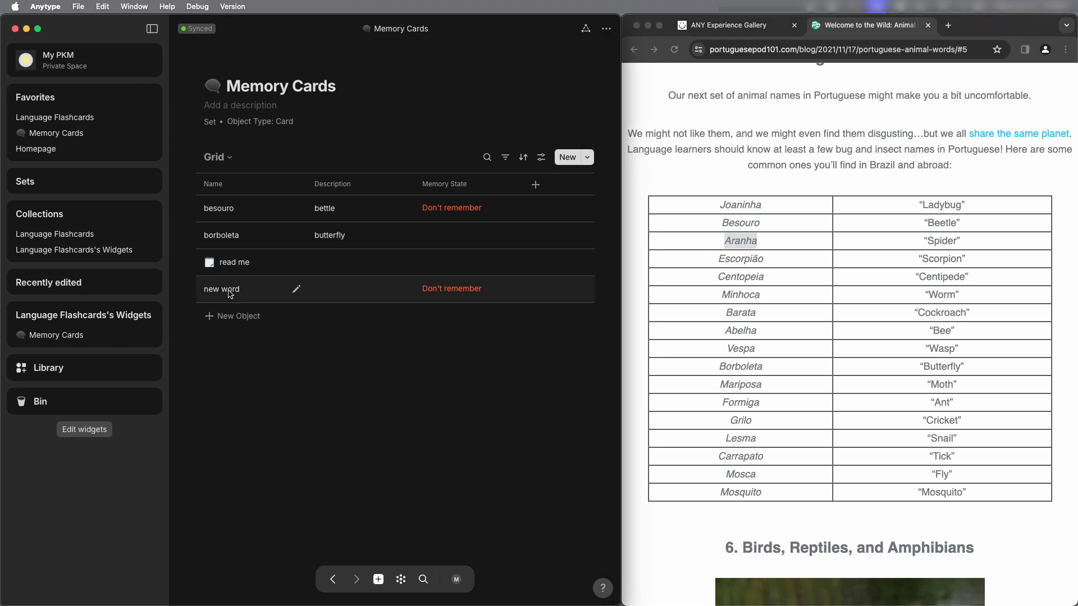
left_click(297, 290)
key("super+v")
left_click_drag(296, 291, 199, 292)
type("a")
left_click(397, 291)
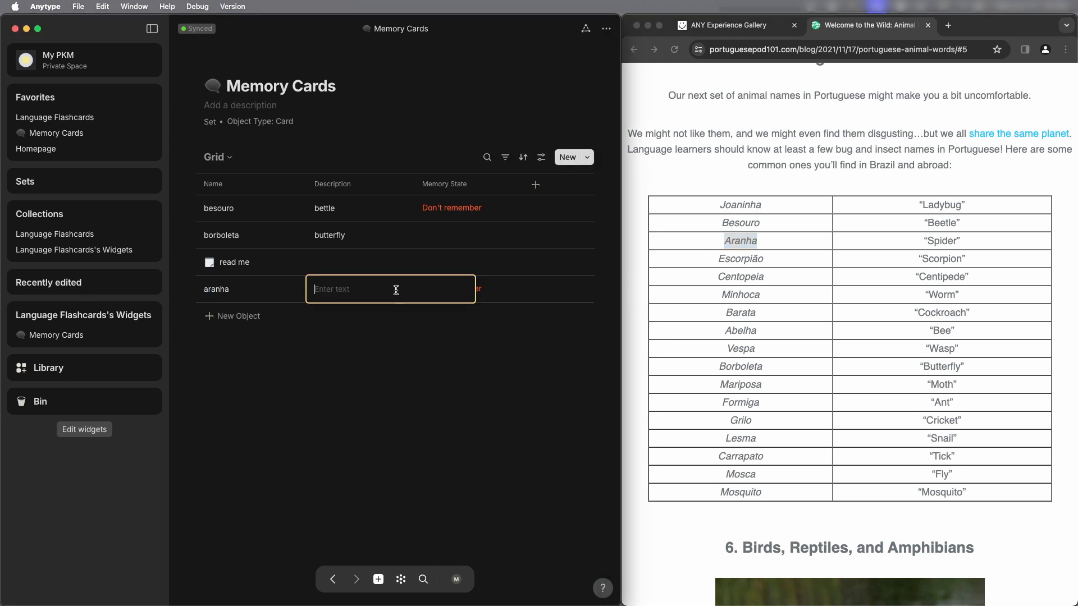
type("spider")
left_click(364, 341)
Step: Add a card named "minhoca" in the grid, using the word copied from the insect table, with "worm" as its description
left_click(214, 320)
left_click(725, 293)
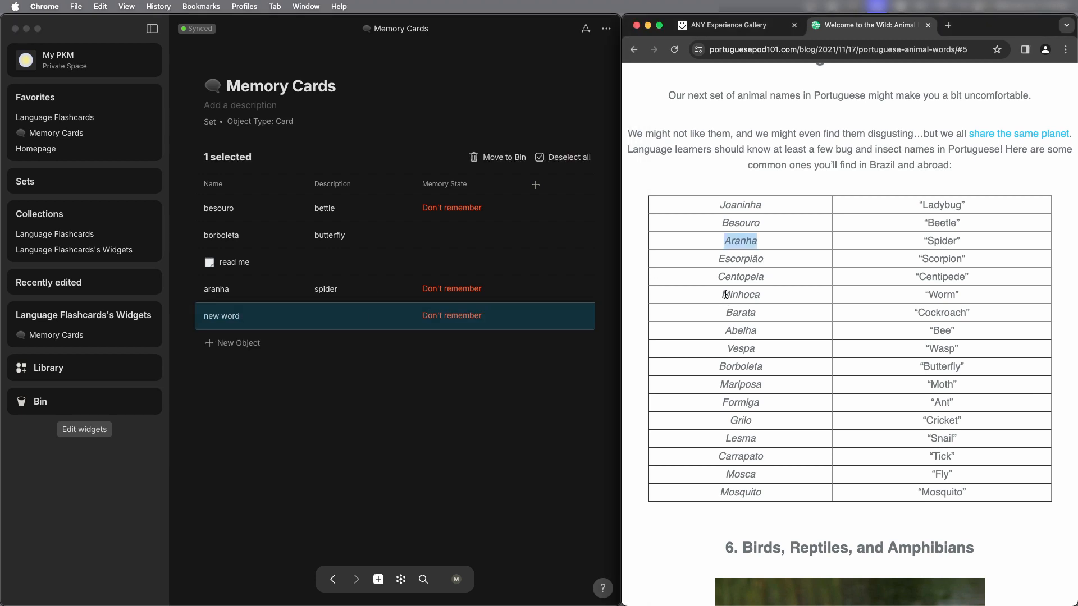
left_click_drag(723, 293, 764, 296)
key("super+c")
left_click(252, 318)
left_click_drag(252, 318, 199, 318)
key("super+v")
type("m")
left_click(348, 318)
type("wrom")
key("BackSpace")
key("BackSpace")
key("BackSpace")
key("BackSpace")
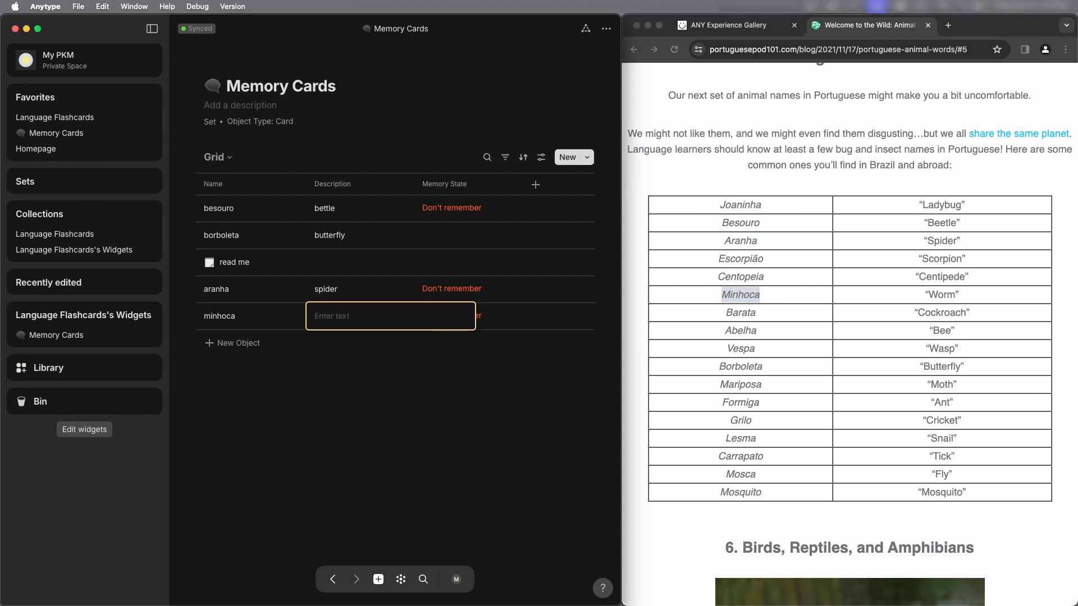
type("worm")
left_click(364, 383)
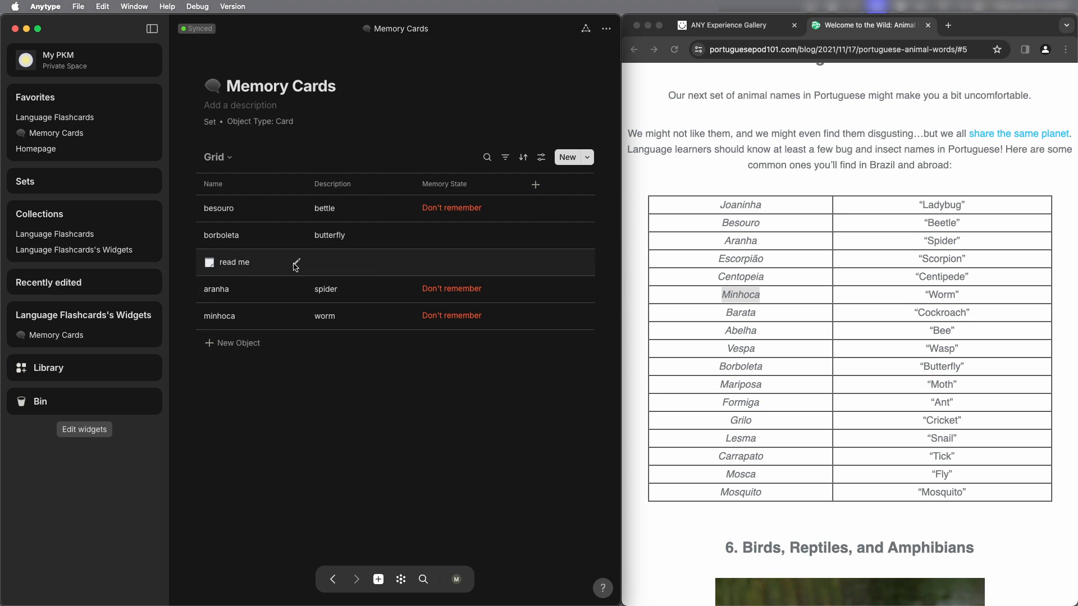
Step: Open the read me card and read through its usage tips on covers, hidden translations, linked cards and widgets
left_click(238, 267)
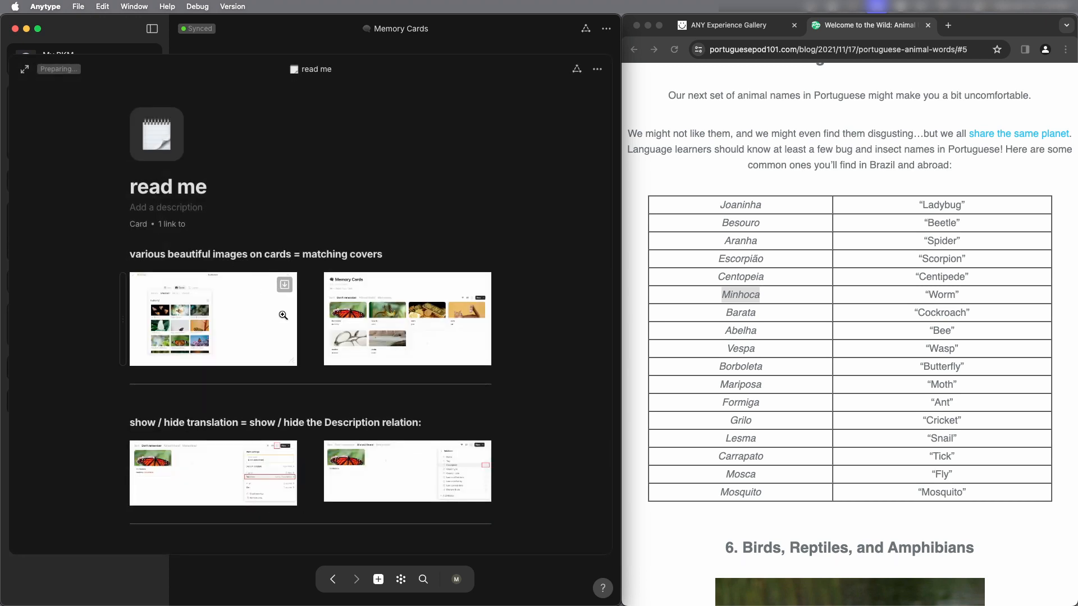
scroll(283, 315, "down", 5)
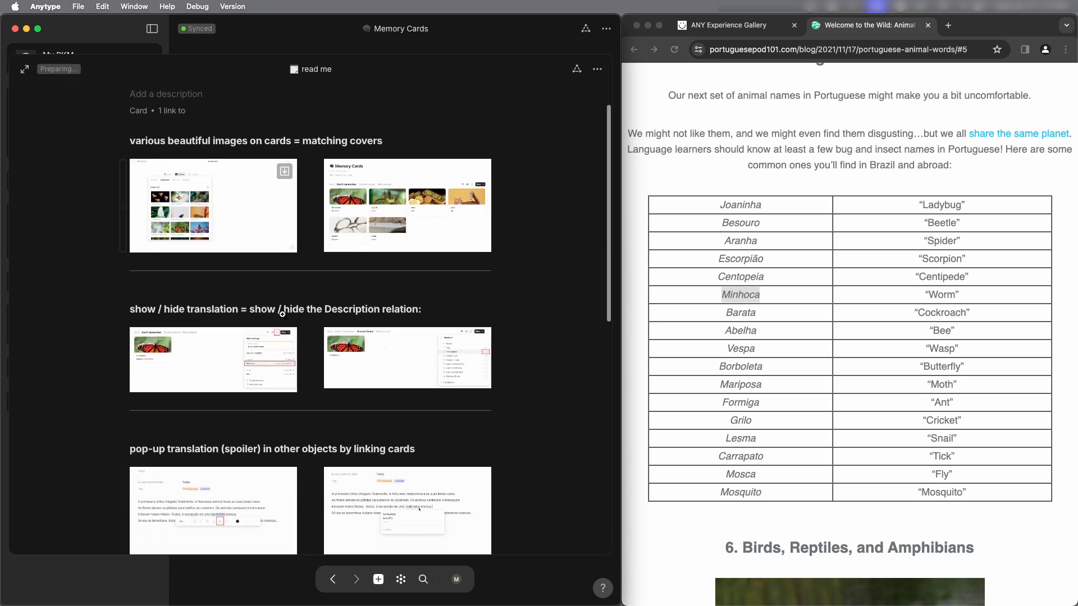
scroll(283, 317, "down", 4)
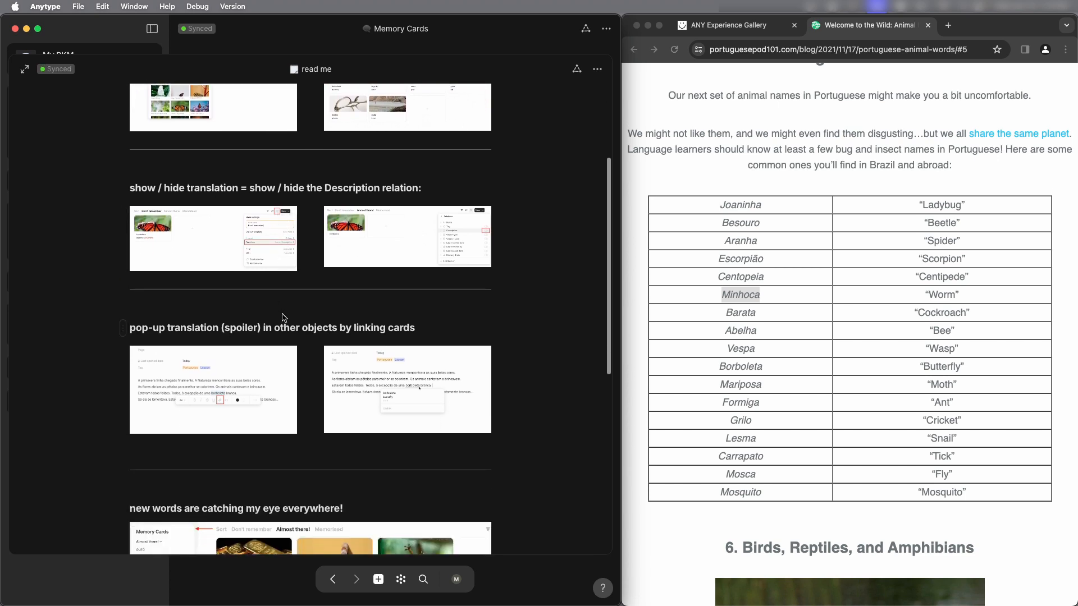
scroll(283, 317, "down", 4)
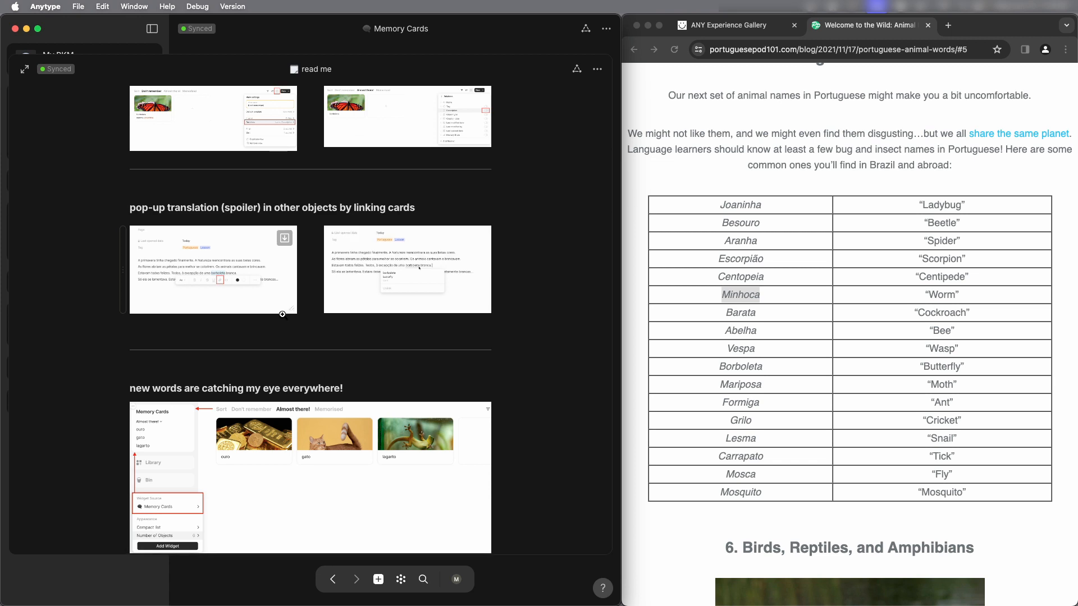
scroll(282, 315, "down", 5)
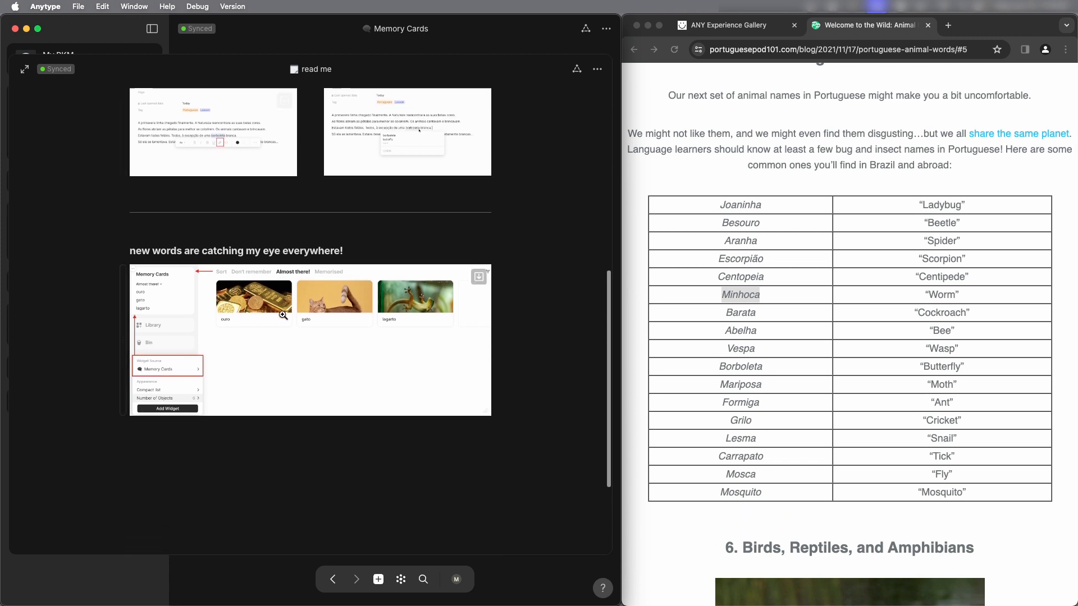
scroll(282, 314, "down", 3)
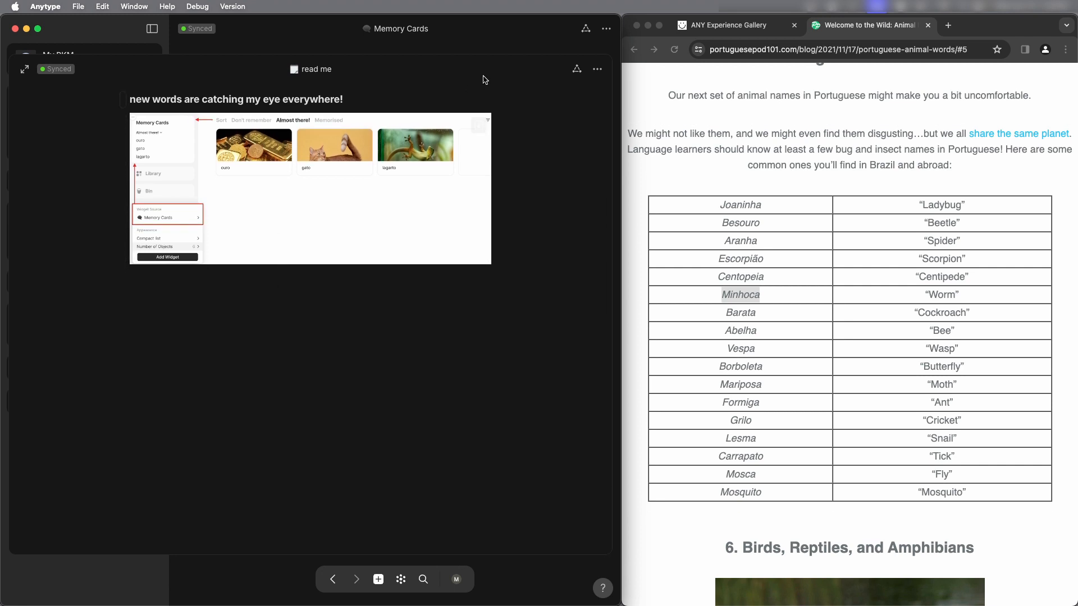
left_click(261, 45)
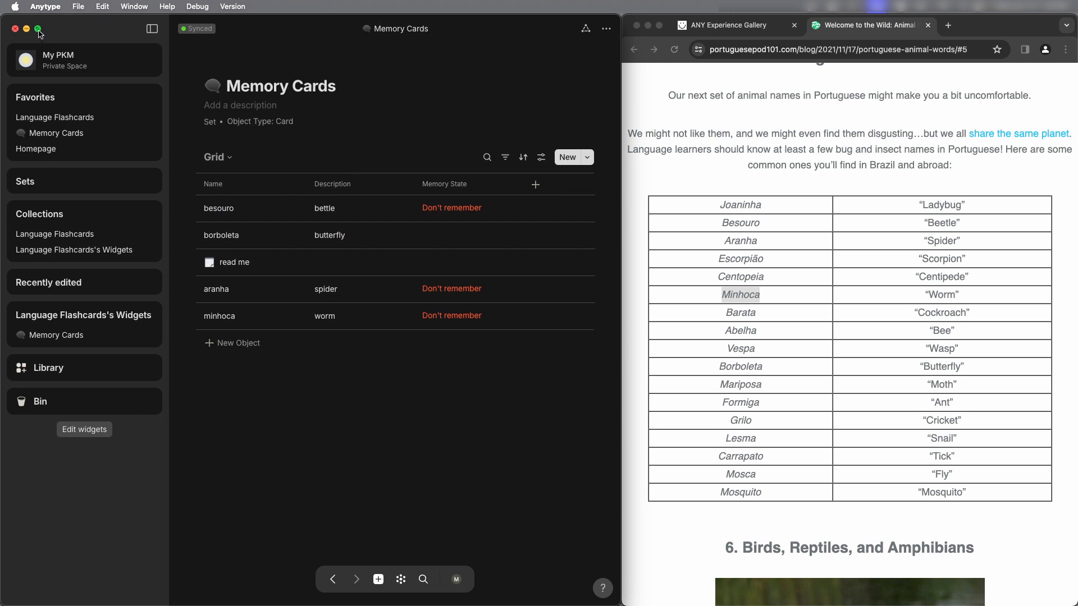
Step: Make the window full screen and give the aranha card an Unsplash cover found by searching for "spider"
mouse_move(38, 29)
left_click(44, 55)
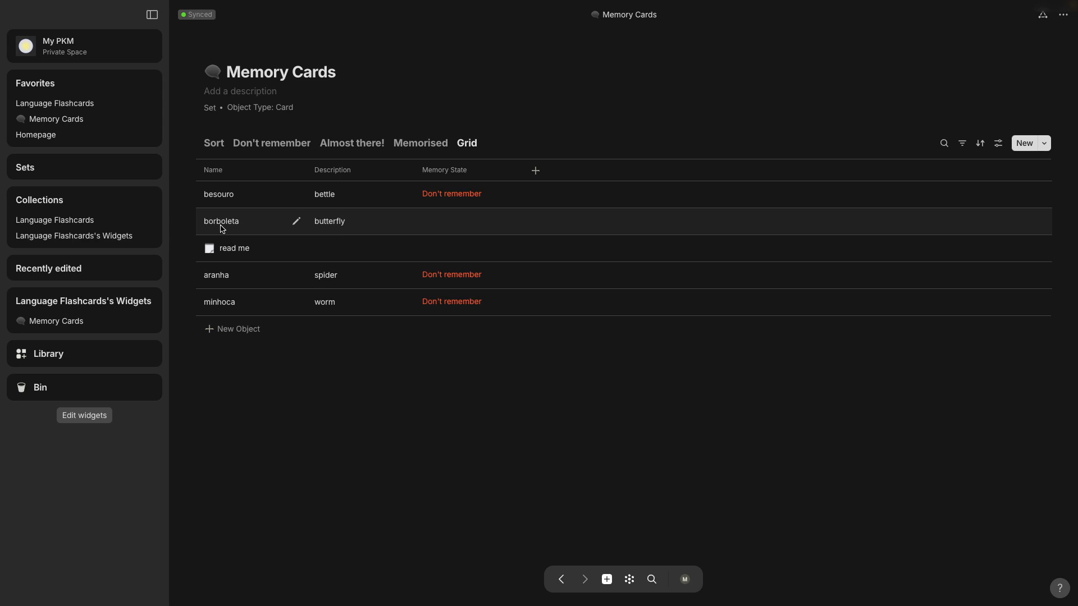
left_click(221, 279)
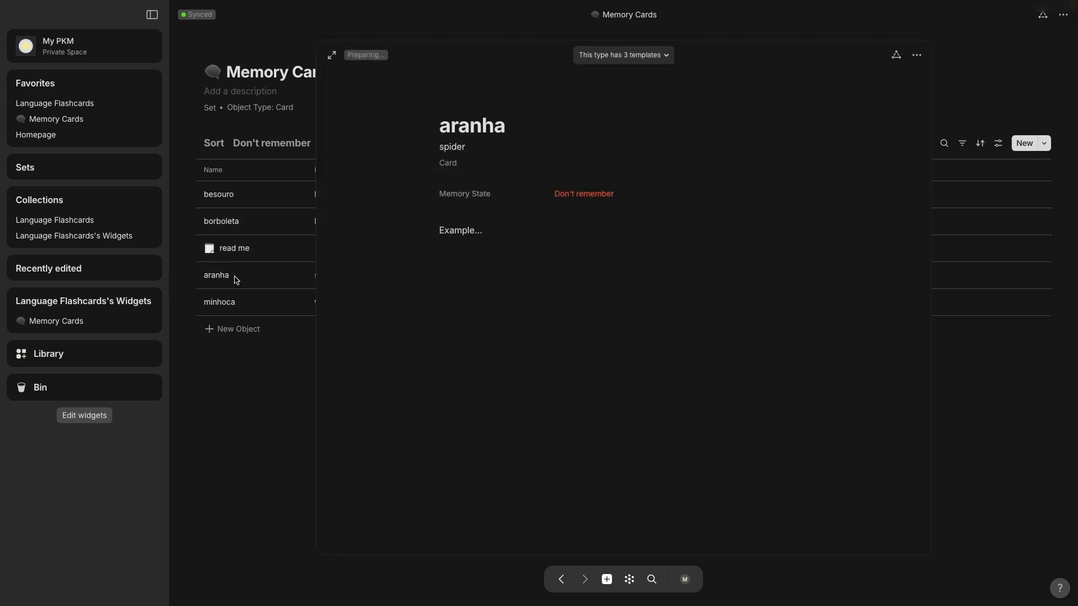
left_click(502, 102)
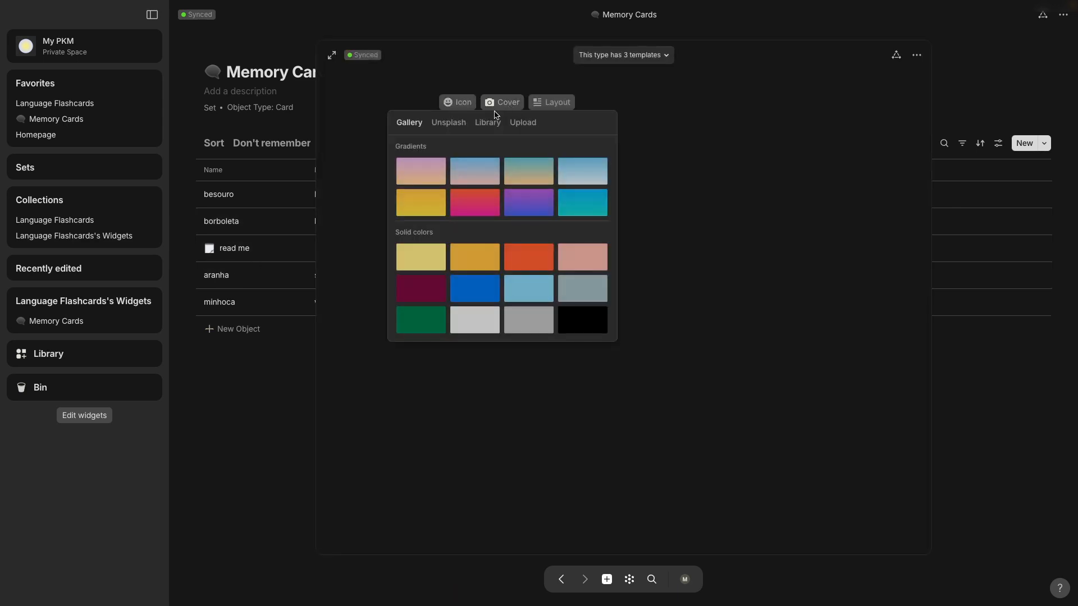
left_click(448, 120)
type("spider")
left_click(517, 198)
left_click(269, 305)
Step: Give the minhoca card an Unsplash cover of a worm on moss, trying the searches "worm" and "earthworm"
left_click(219, 302)
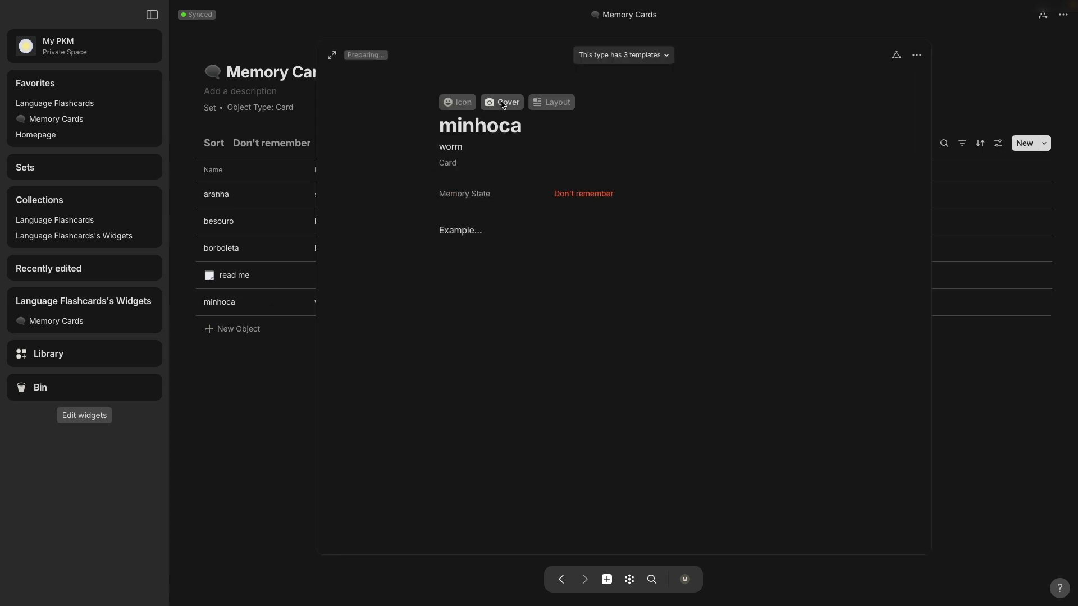
left_click(501, 102)
left_click(448, 122)
type("worm")
scroll(502, 214, "down", 7)
scroll(503, 214, "up", 7)
left_click(397, 150)
type("earth")
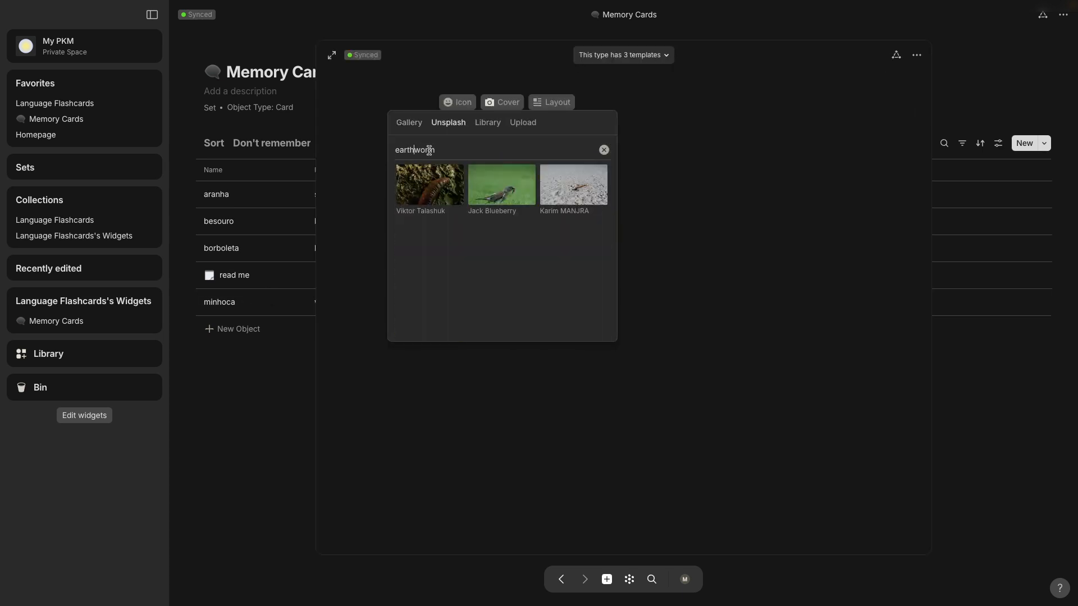
left_click(429, 183)
left_click(501, 227)
left_click(449, 248)
left_click(442, 277)
type("earth")
left_click(426, 312)
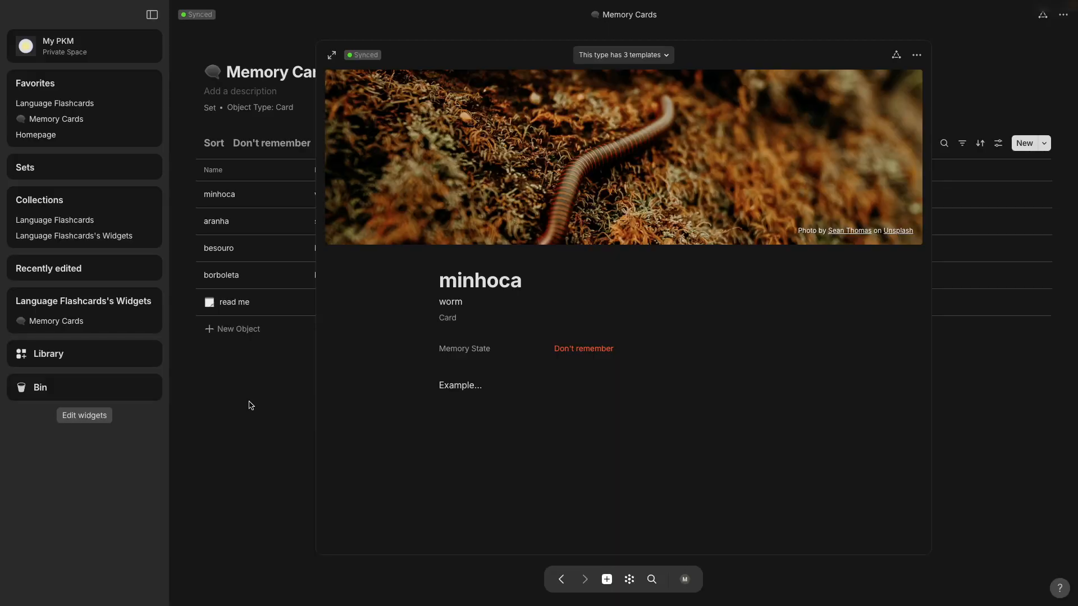
left_click(251, 405)
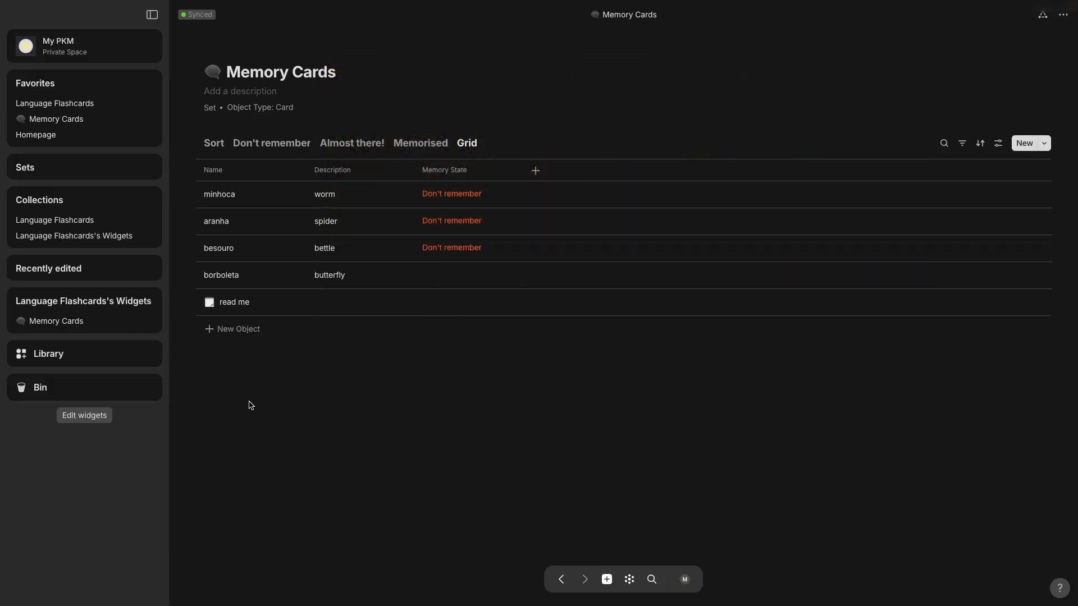
Step: Set borboleta's Memory State to Don't remember, and order the Sort board's status columns as Don't remember, Almost there!, Memorised
left_click(452, 275)
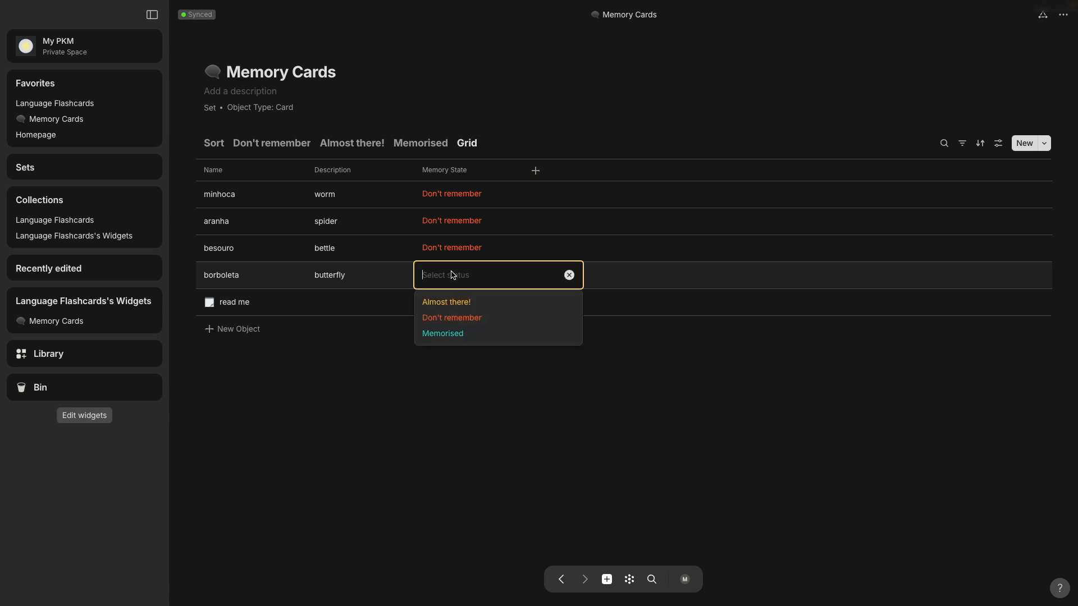
left_click(464, 319)
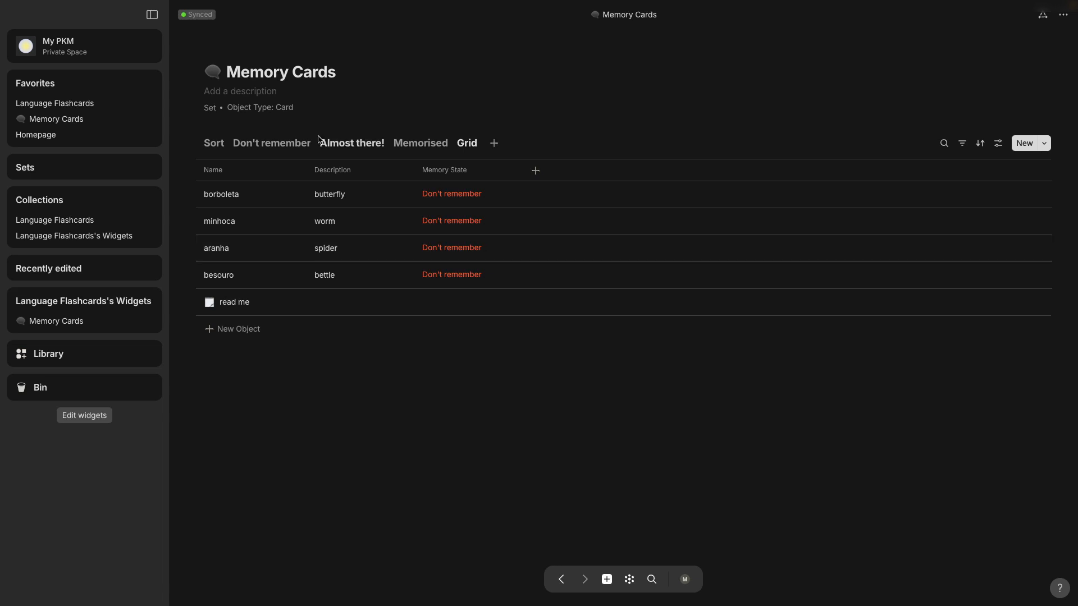
left_click(215, 144)
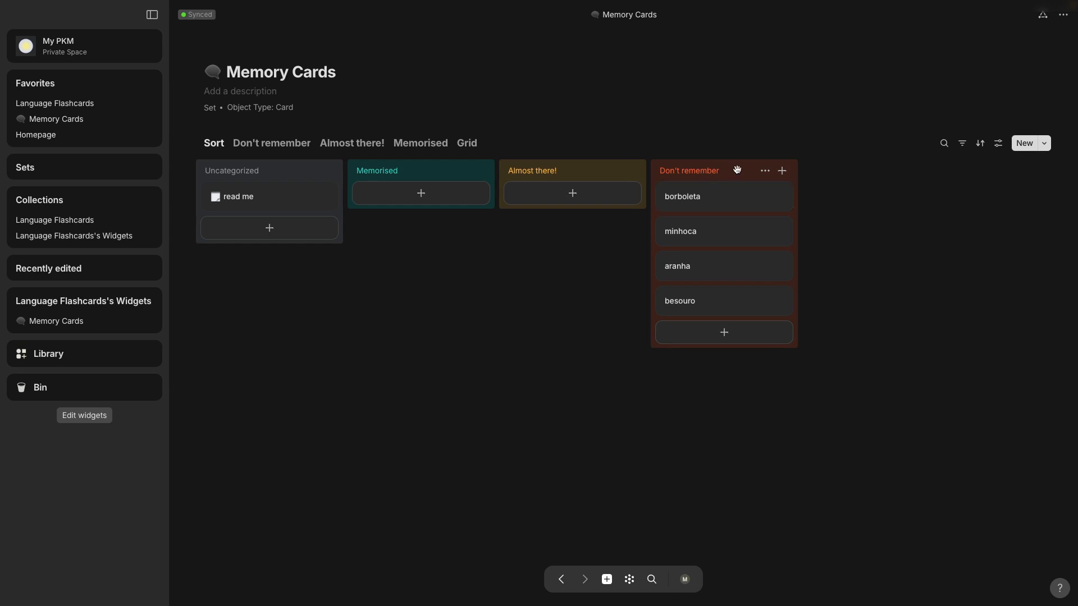
left_click_drag(737, 170, 362, 171)
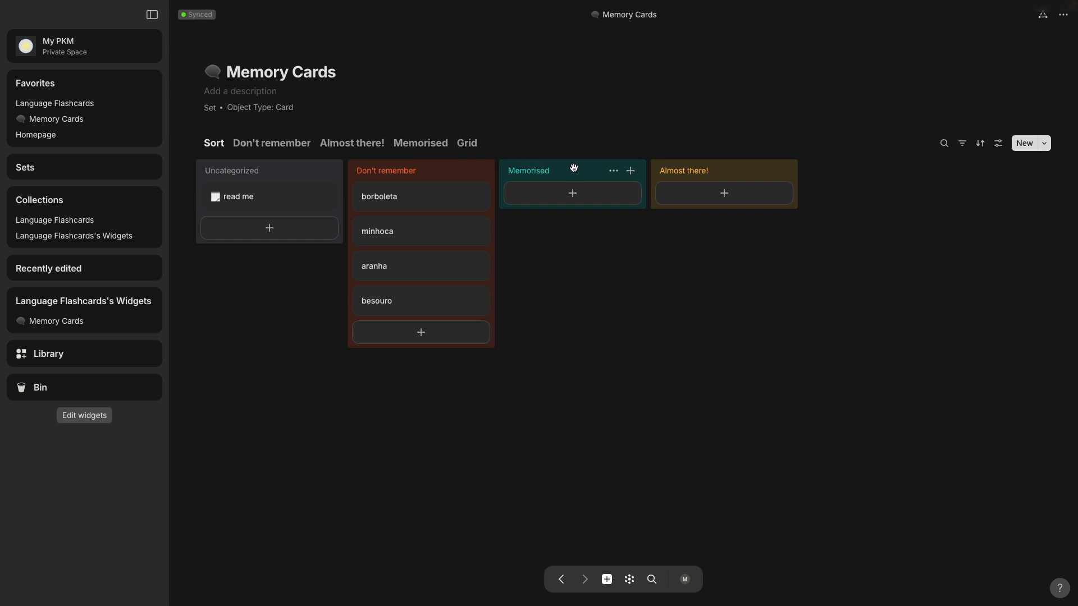
left_click_drag(574, 168, 796, 178)
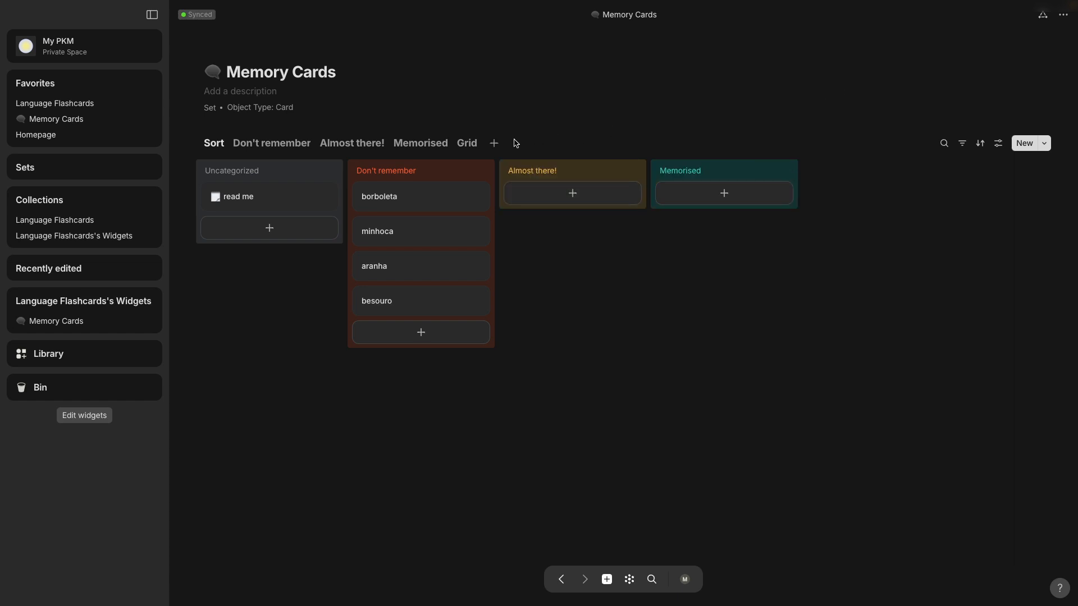
Step: Add a new view to the Memory Cards set with the Gallery layout and page covers on its cards
left_click(496, 146)
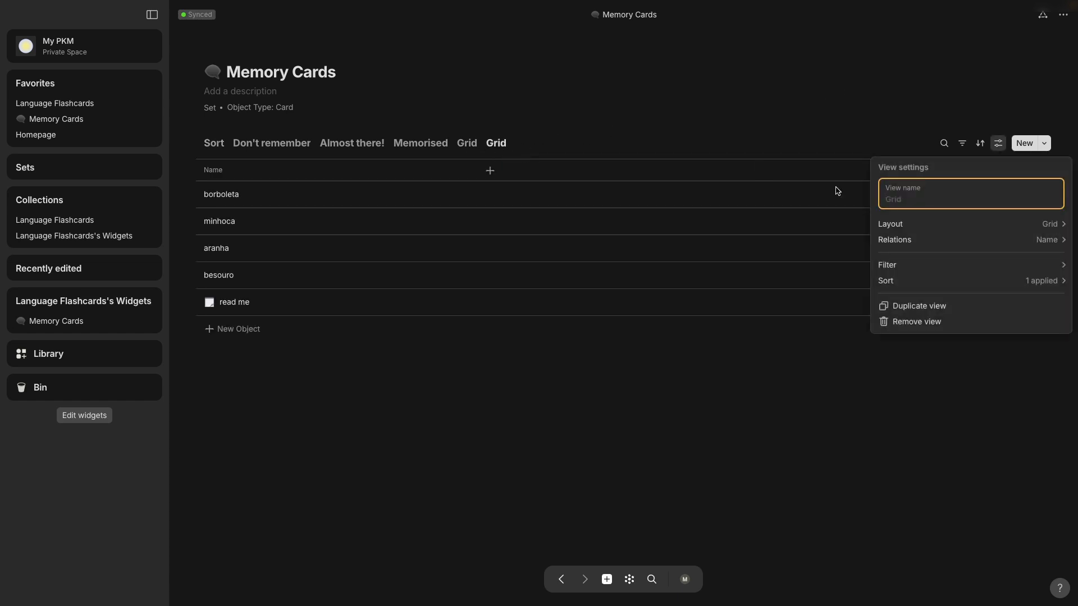
left_click(901, 227)
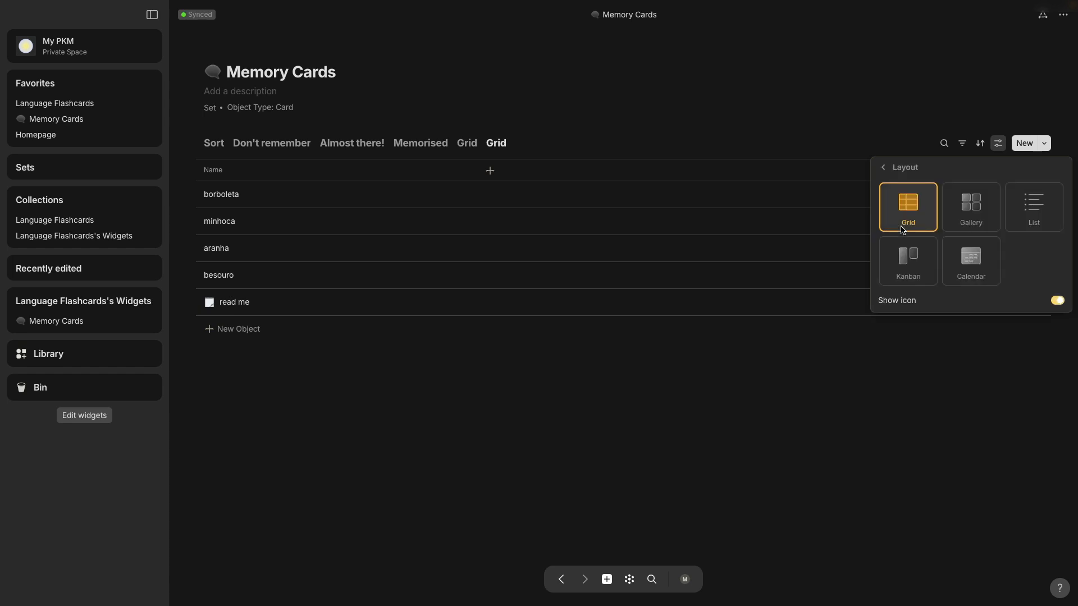
left_click(983, 209)
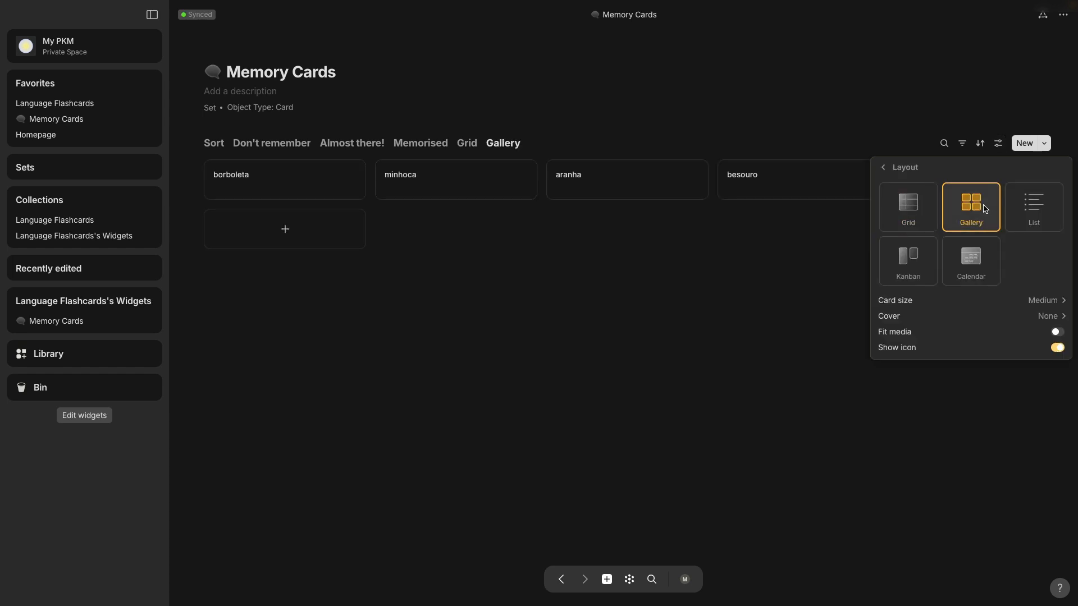
mouse_move(966, 302)
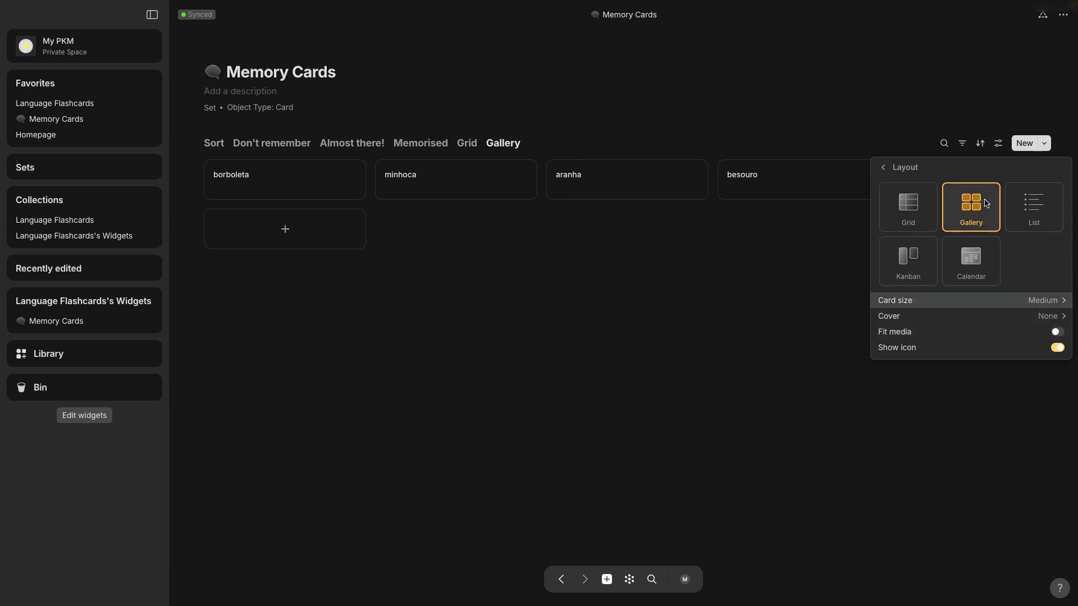
mouse_move(1050, 318)
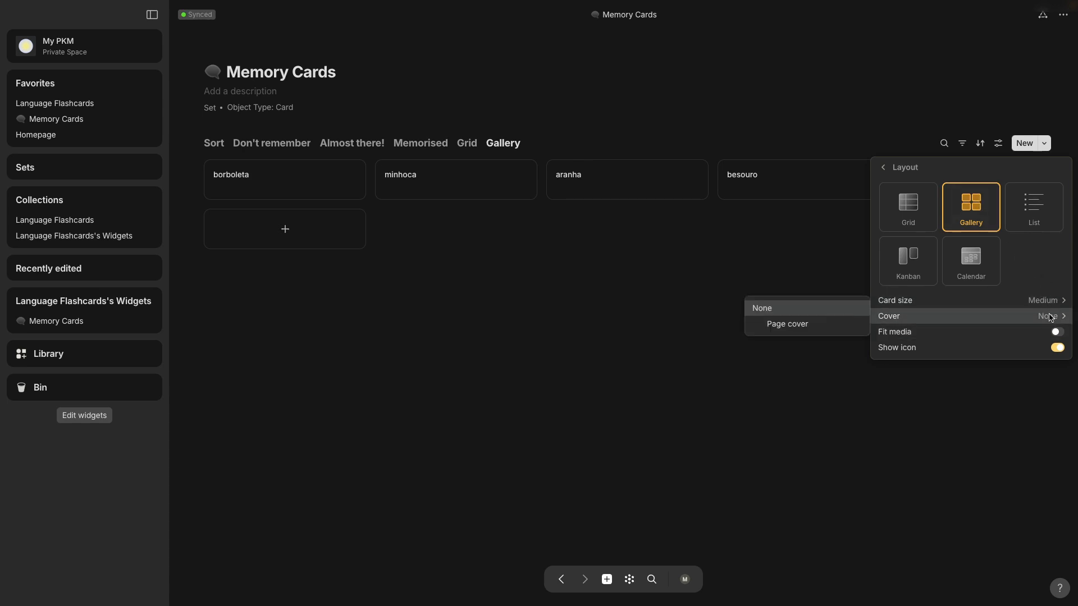
left_click(850, 325)
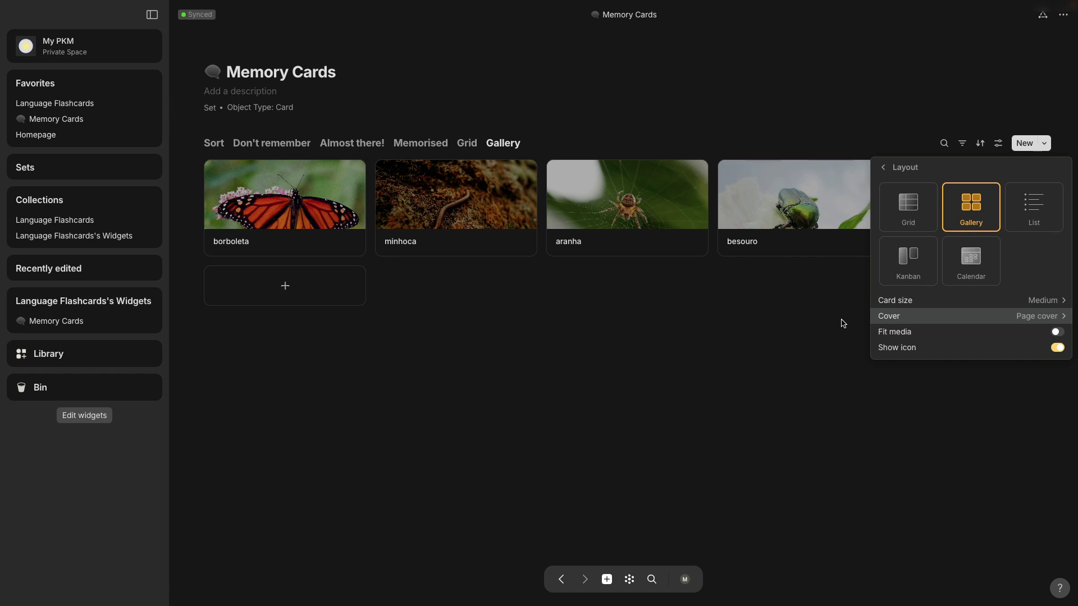
Step: Show the Description relation on the cards of the new Gallery view
left_click(885, 169)
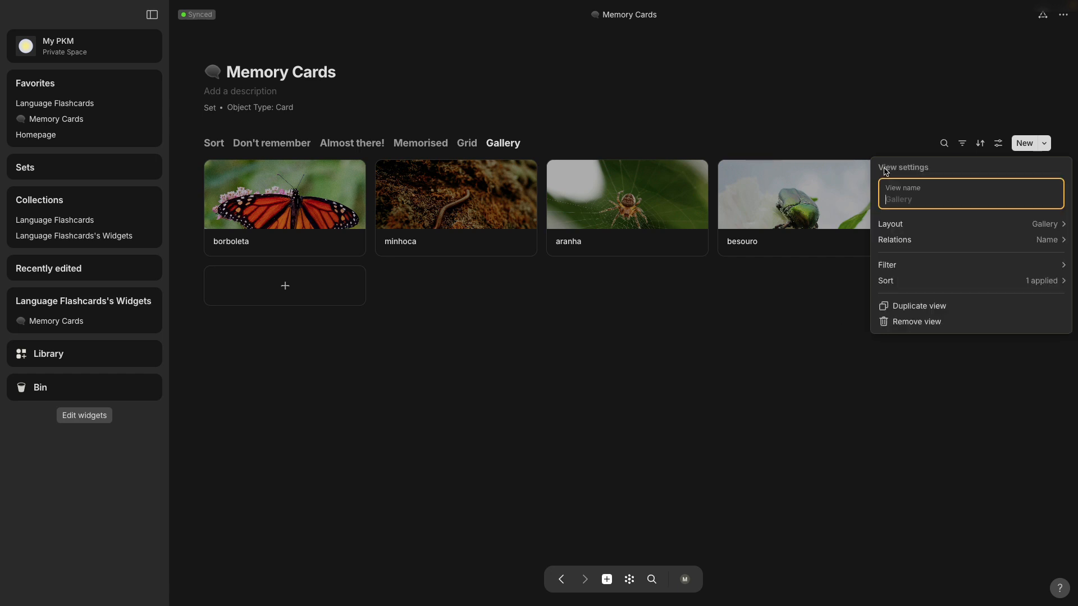
left_click(1046, 242)
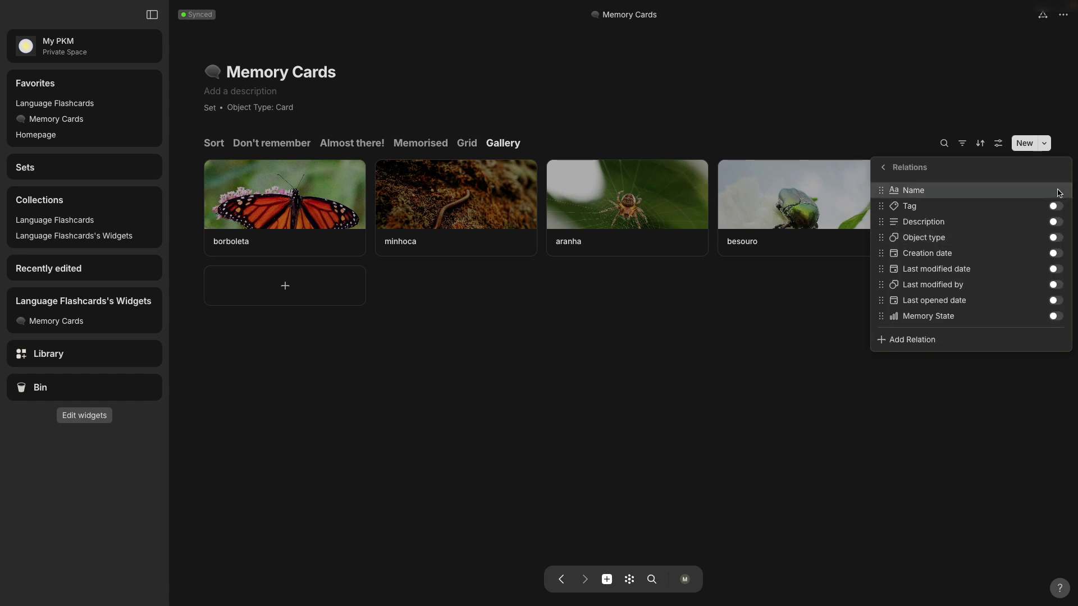
left_click(1056, 222)
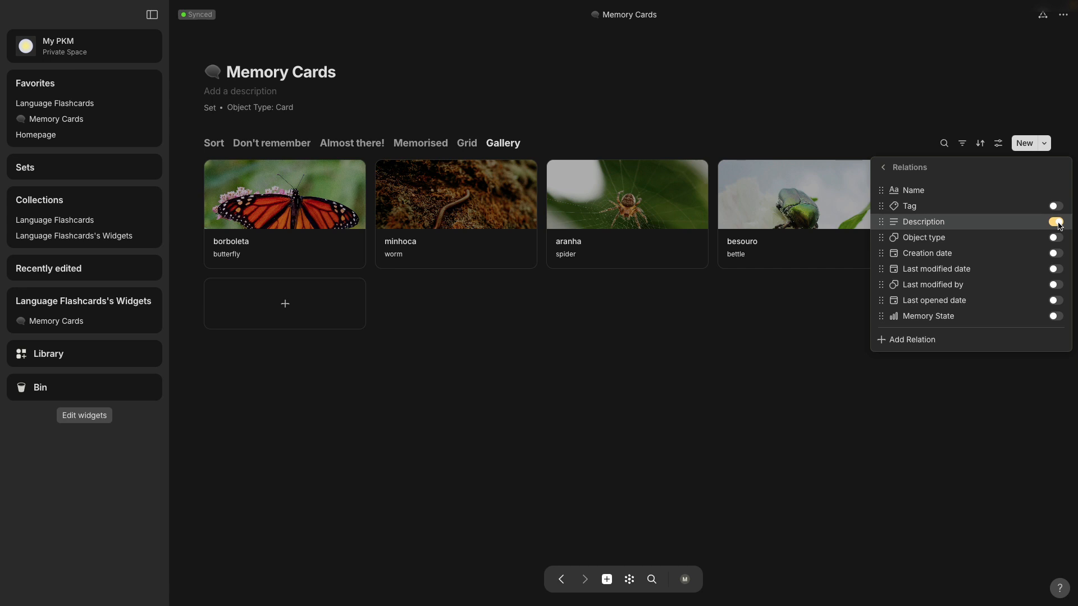
left_click(657, 349)
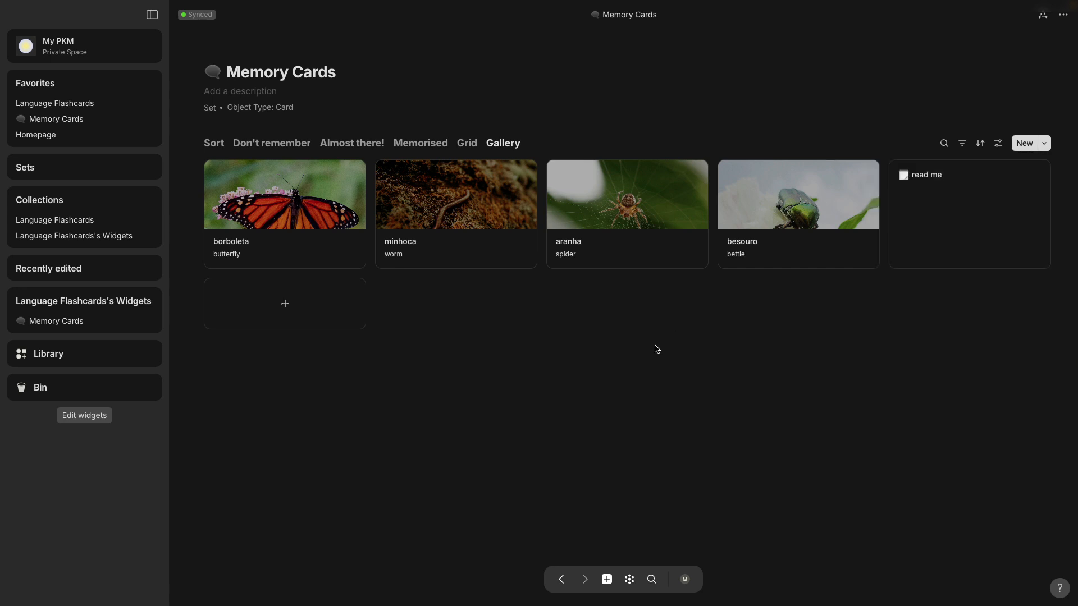
Step: Check the Grid view, and hide the Uncategorized column on the Sort board
left_click(468, 146)
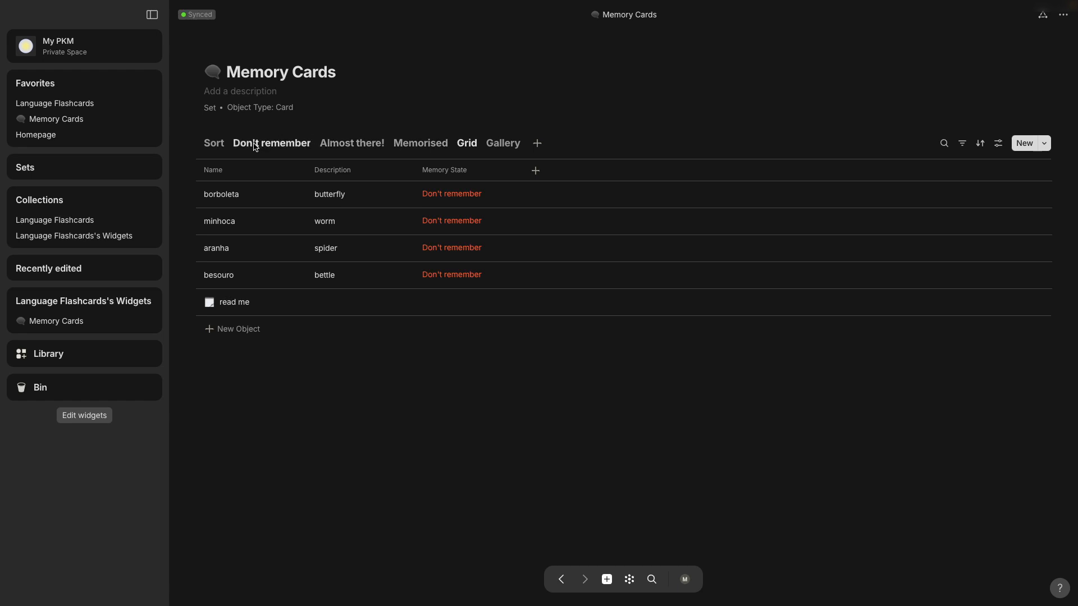
left_click(212, 147)
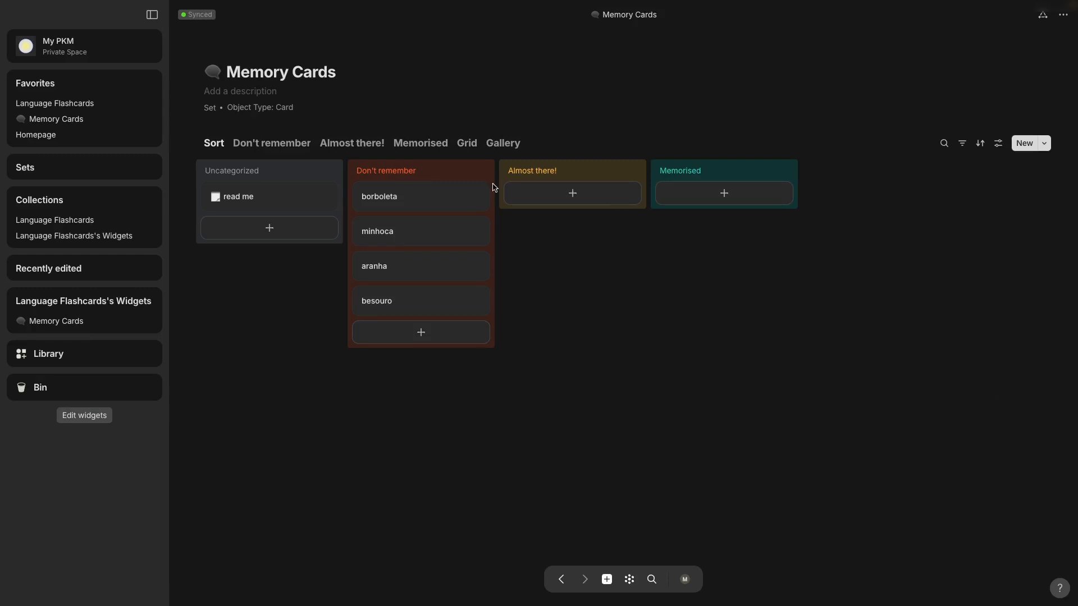
left_click(310, 171)
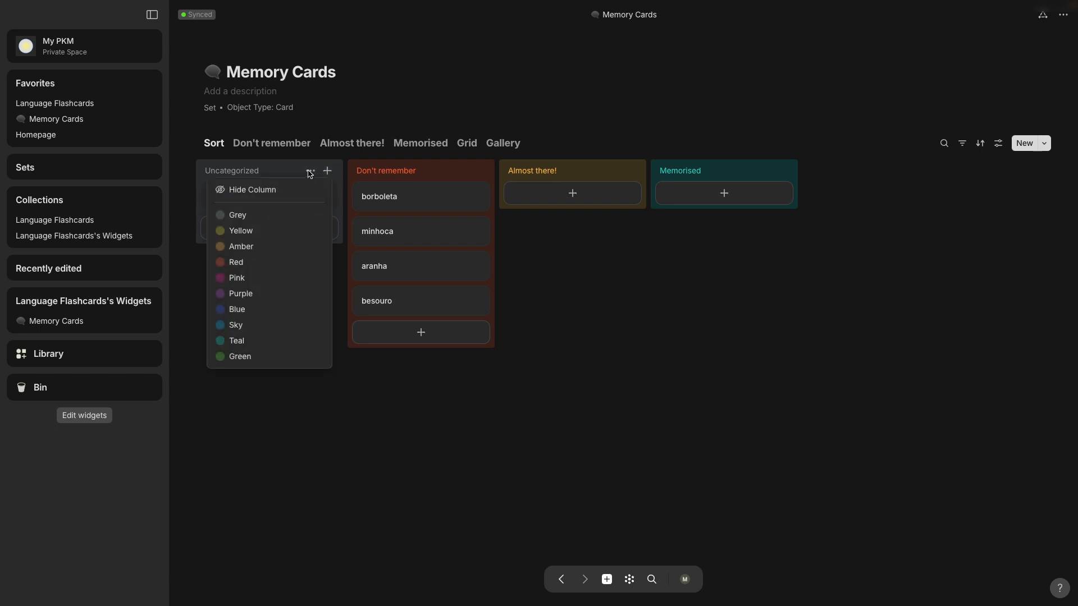
left_click(269, 192)
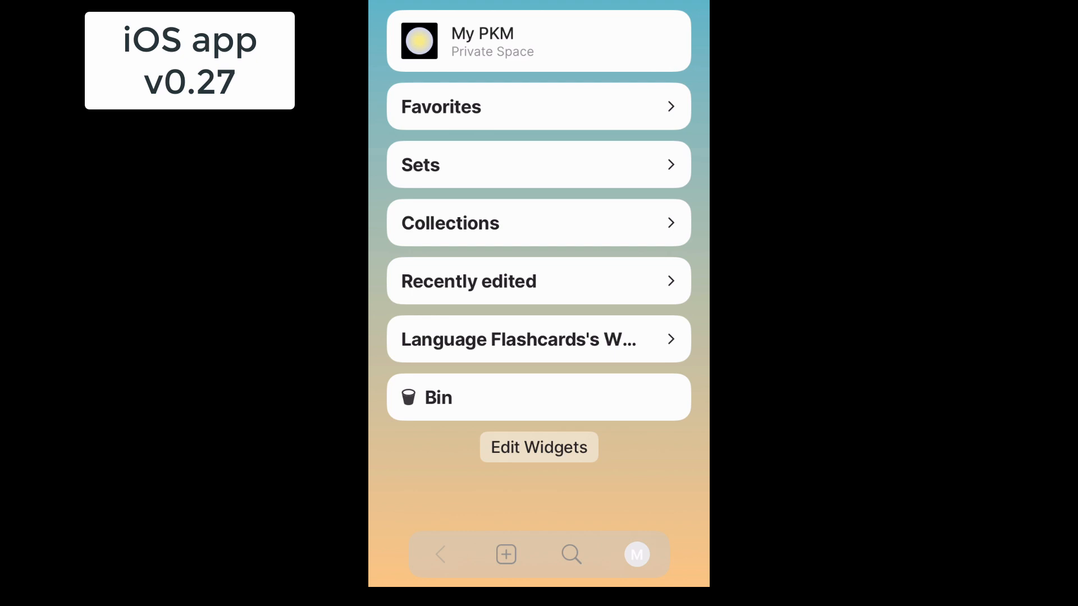
Step: Switch to Anytype's iOS app, open Memory Cards from the favorites and look through the Don't remember cards
left_click(670, 107)
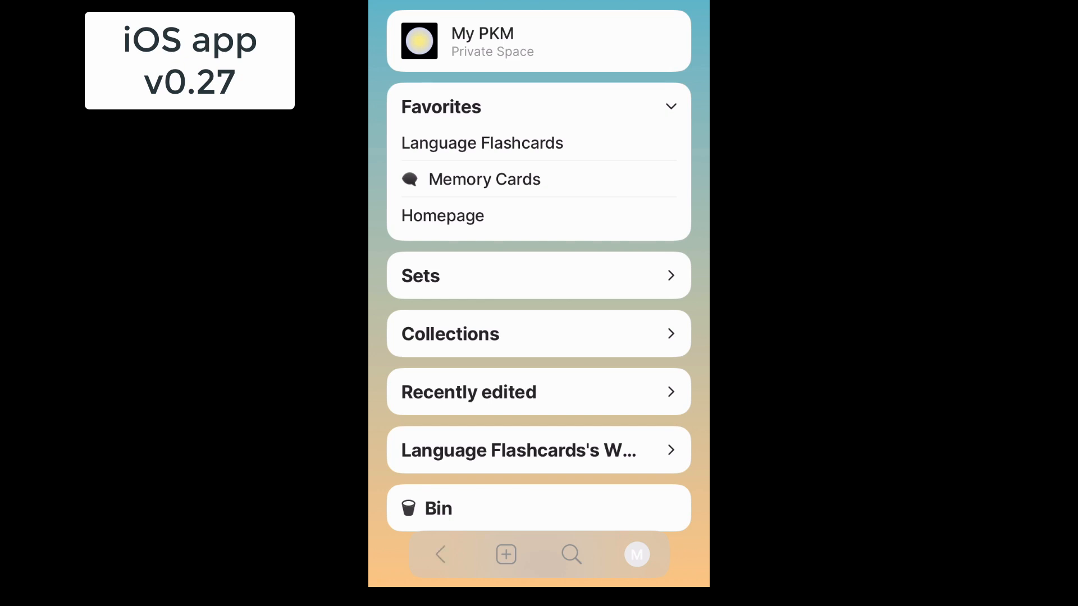
left_click(483, 179)
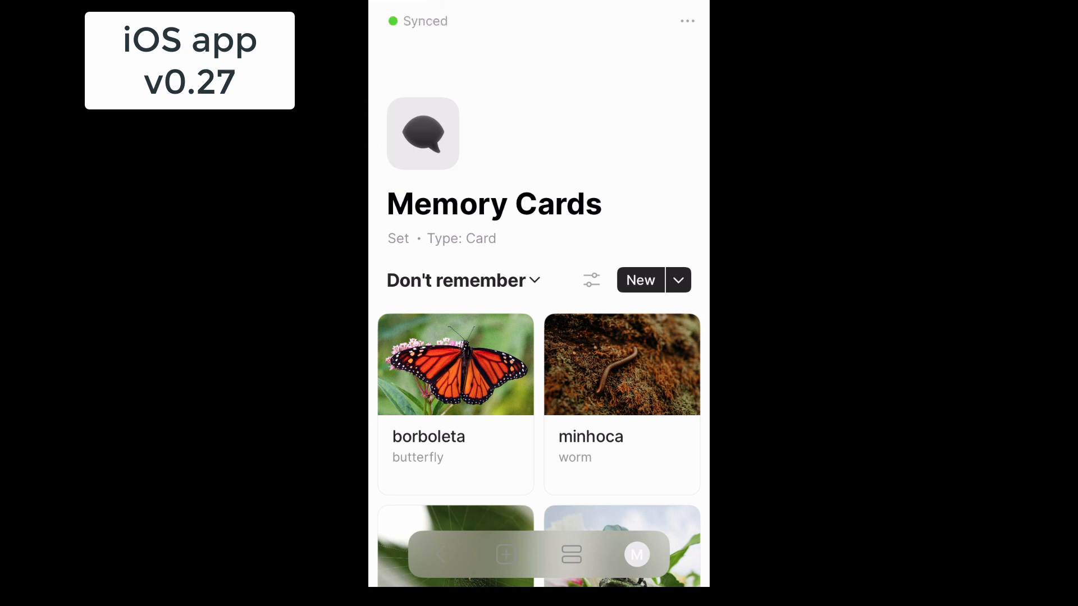
scroll(539, 337, "down", 3)
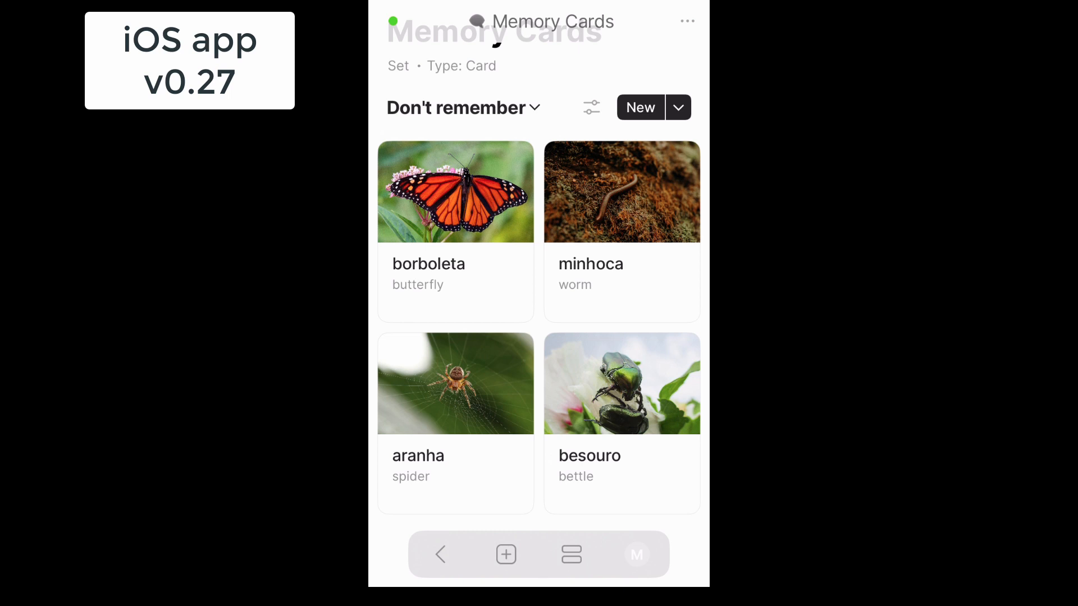
Step: View the Almost there! and Memorised views of the set on the phone
left_click(463, 107)
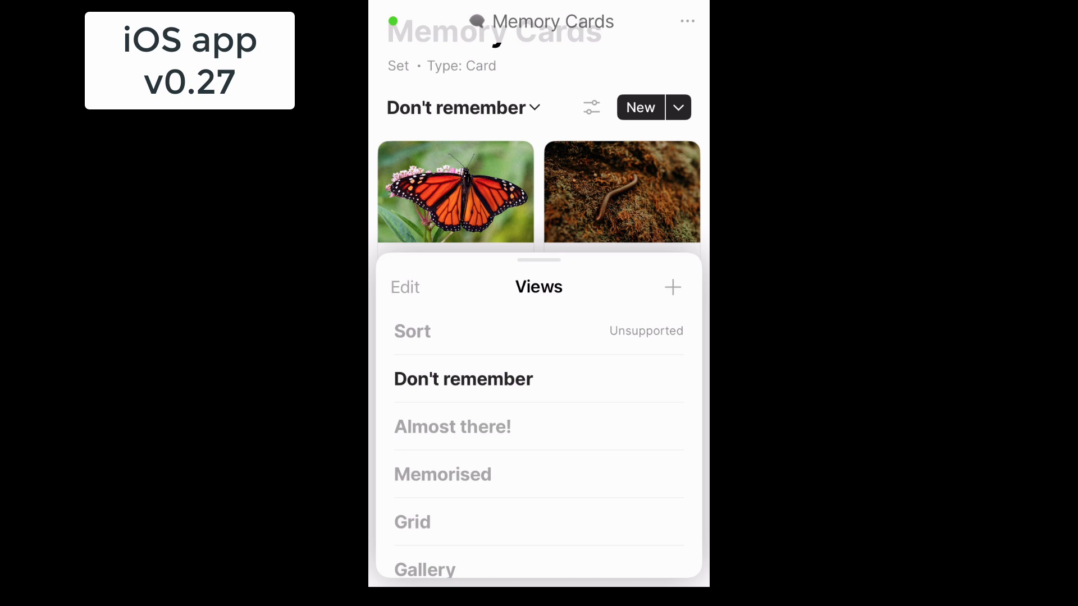
left_click(452, 426)
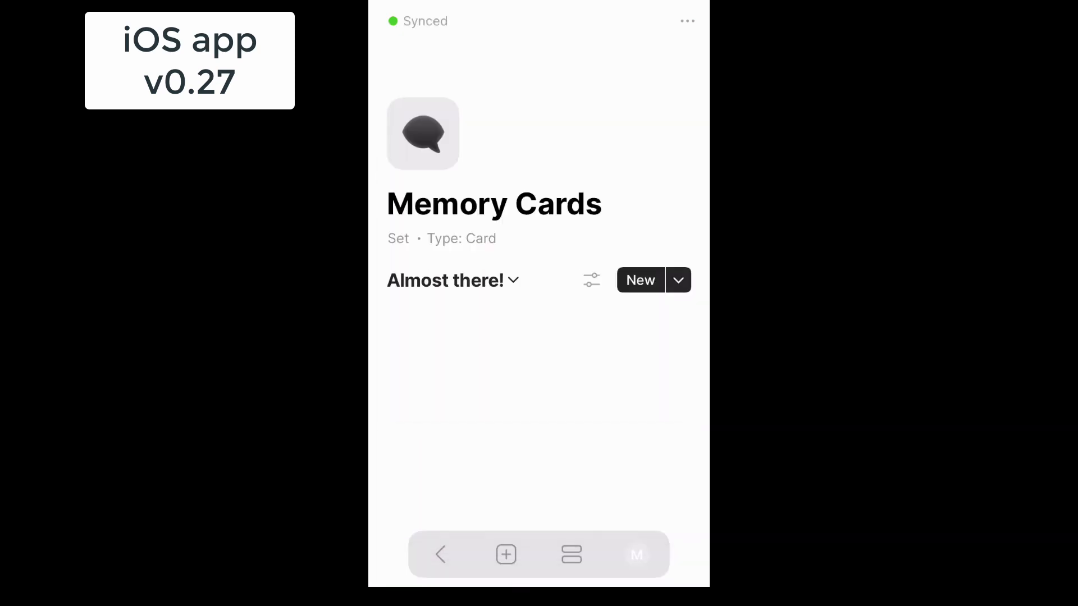
left_click(453, 280)
left_click(443, 474)
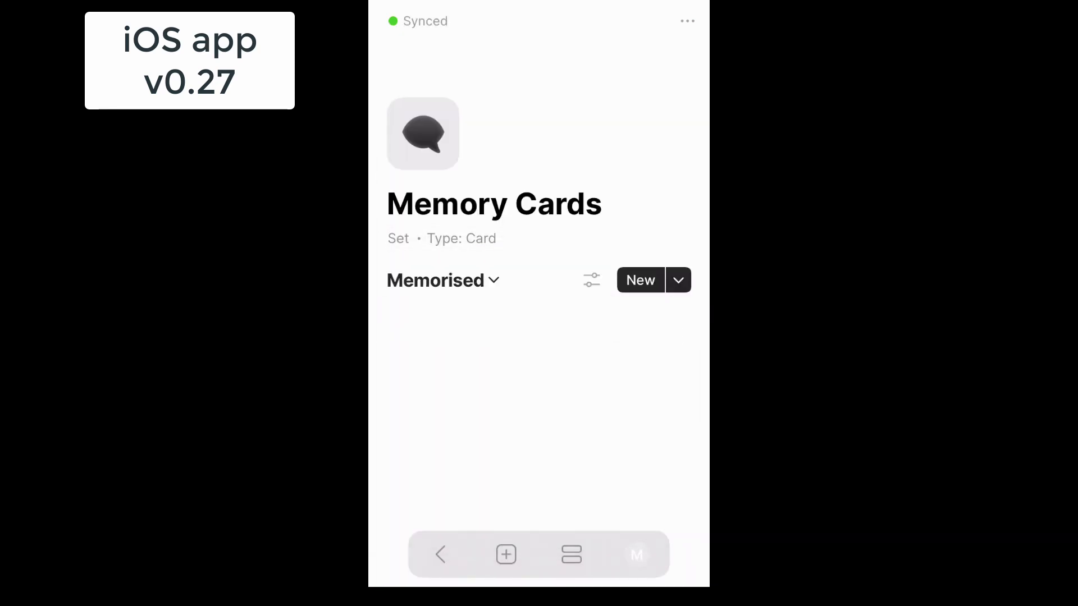
Step: Open the set's Grid view and examine its rows and columns across to Memory State
left_click(436, 280)
left_click(412, 522)
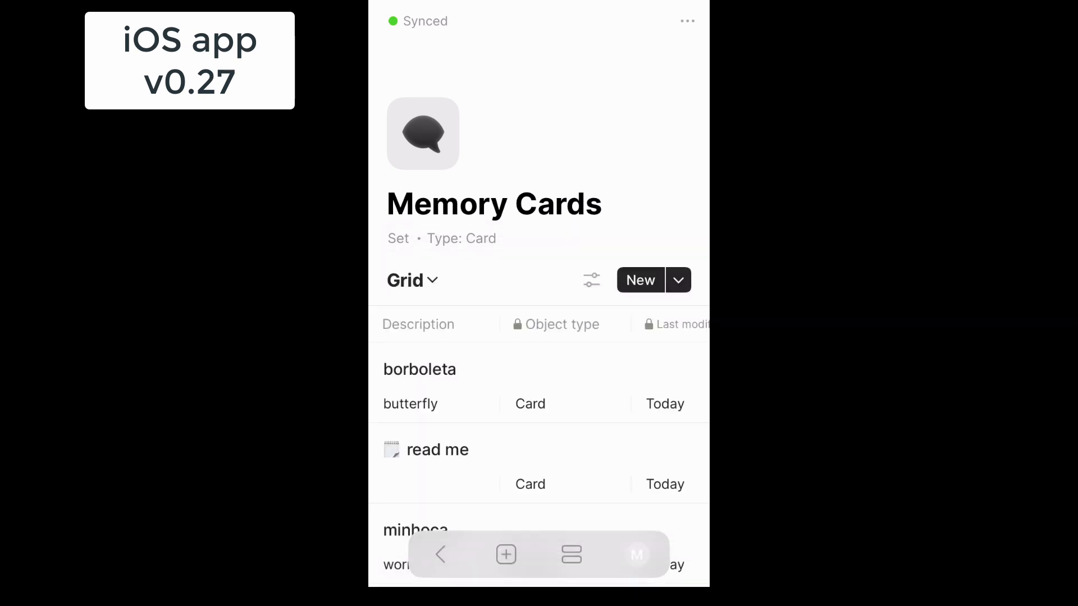
scroll(539, 393, "down", 5)
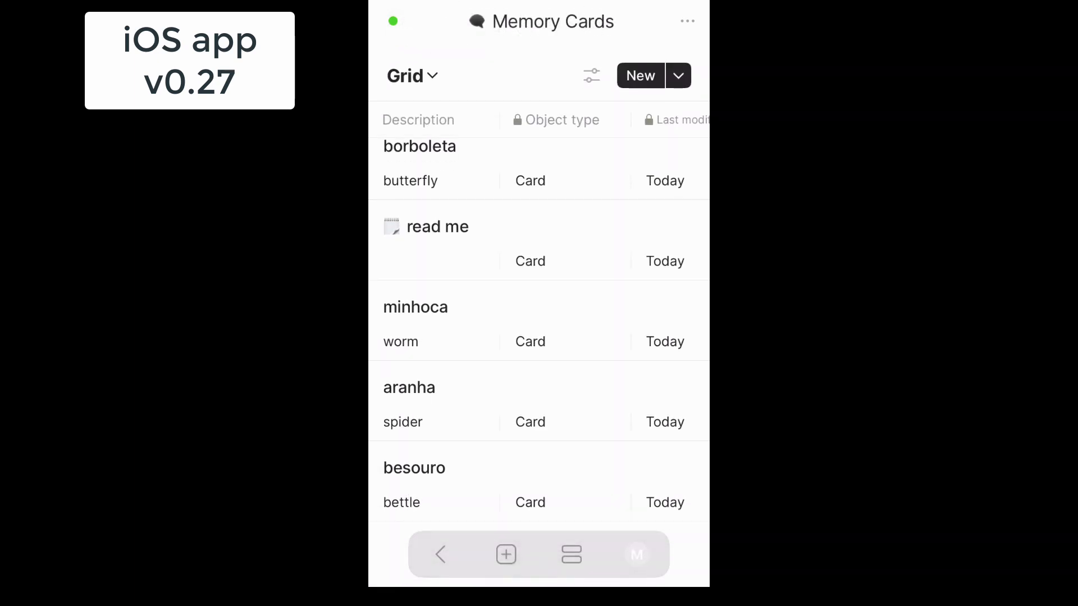
scroll(539, 314, "right", 5)
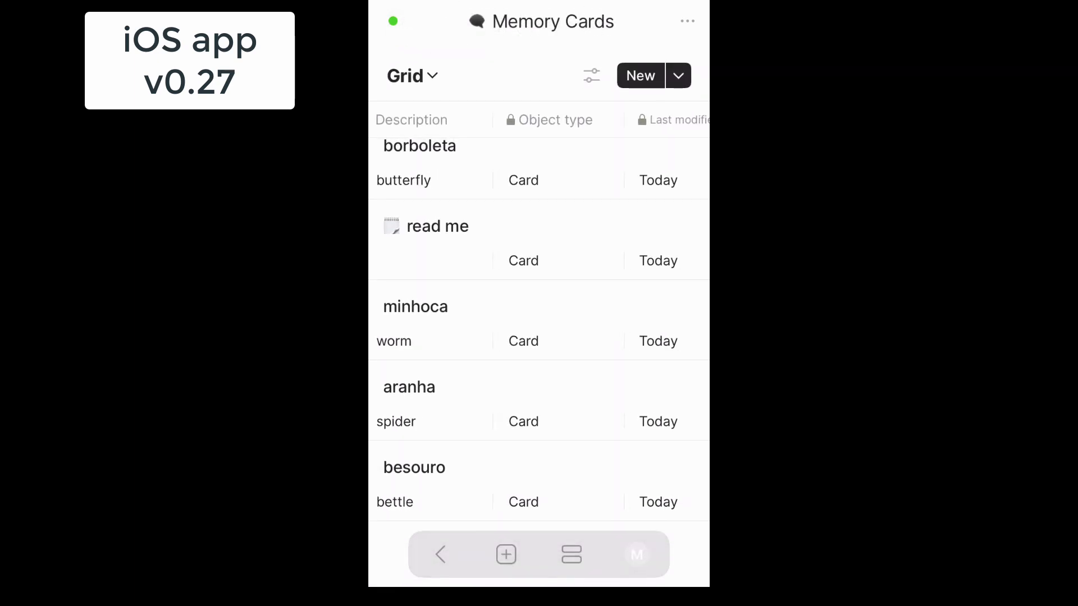
scroll(538, 314, "right", 1)
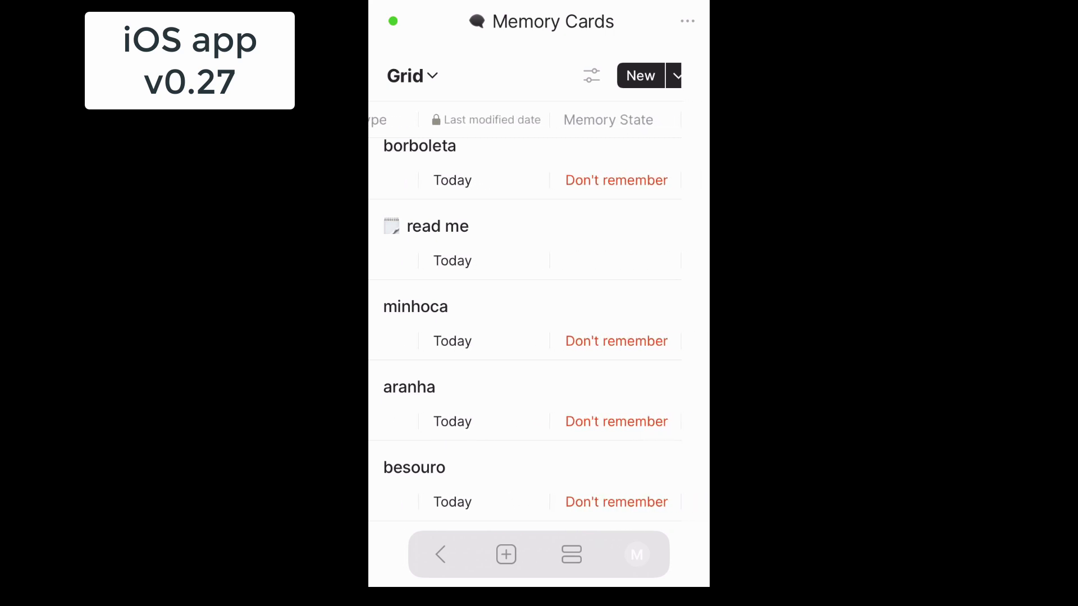
scroll(539, 314, "left", 4)
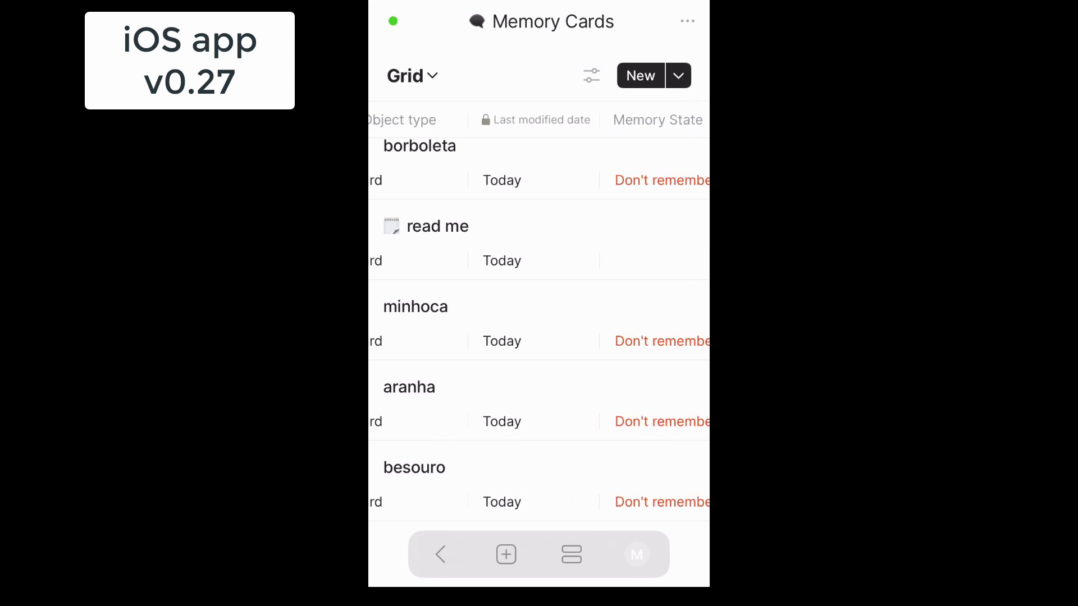
scroll(539, 315, "left", 3)
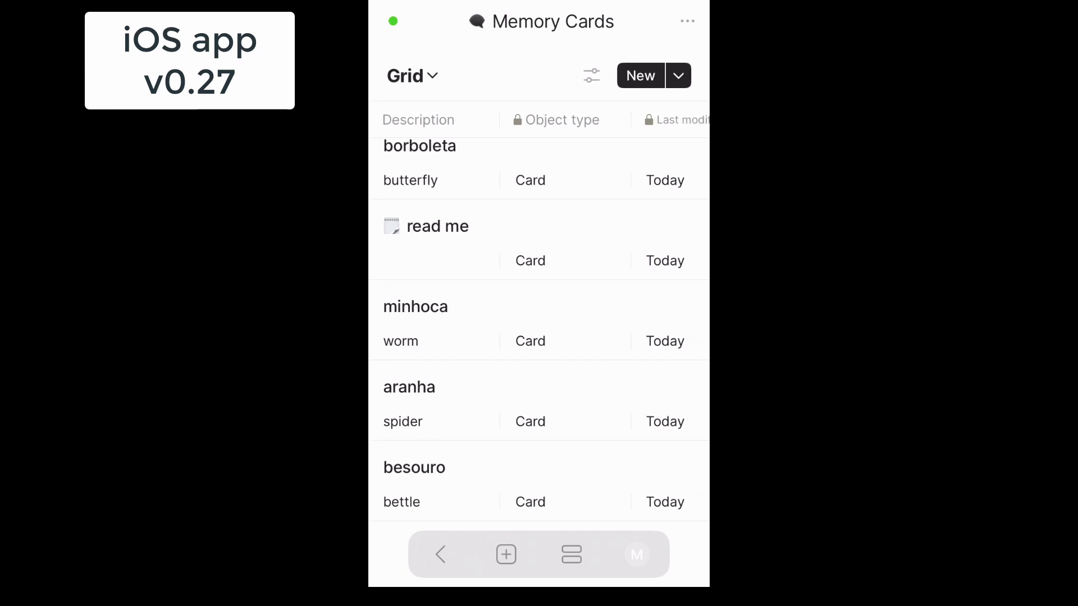
Step: Switch to the Gallery view and look through its cards down to besouro
left_click(413, 76)
scroll(539, 427, "down", 1)
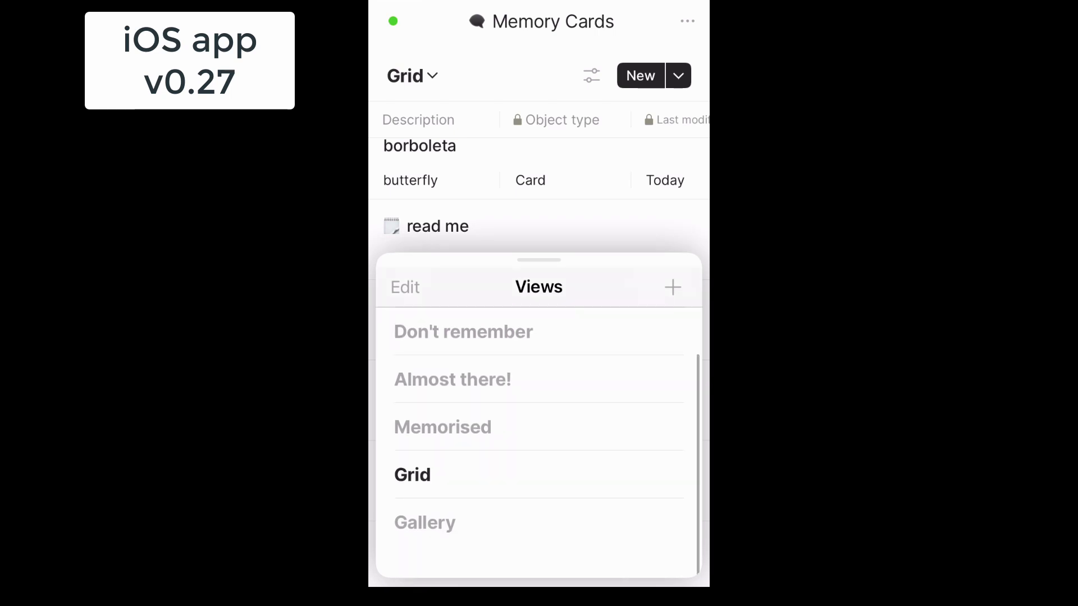
left_click(425, 554)
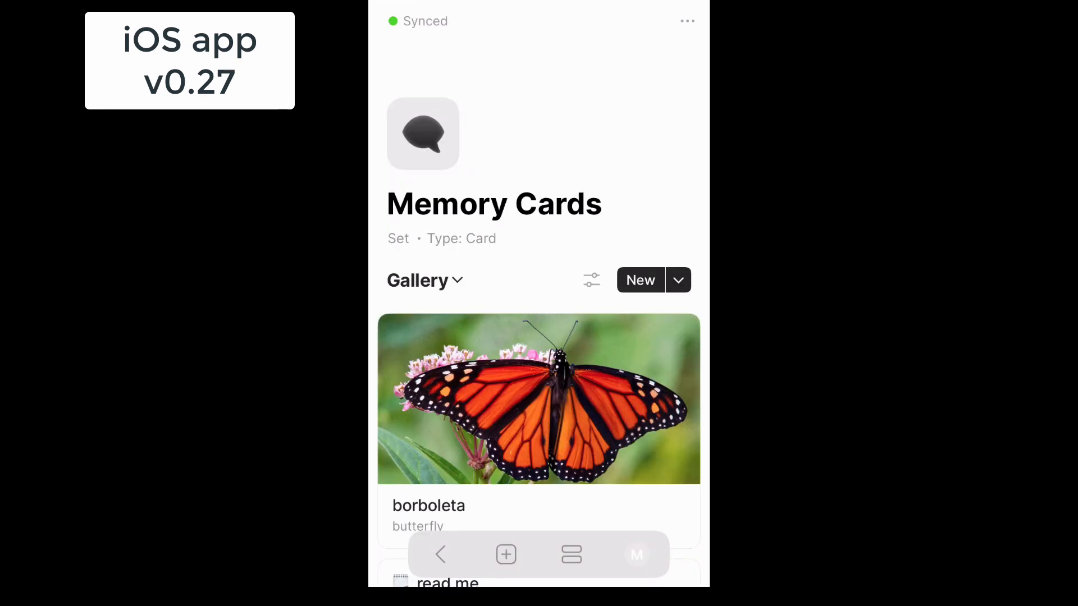
scroll(539, 329, "down", 3)
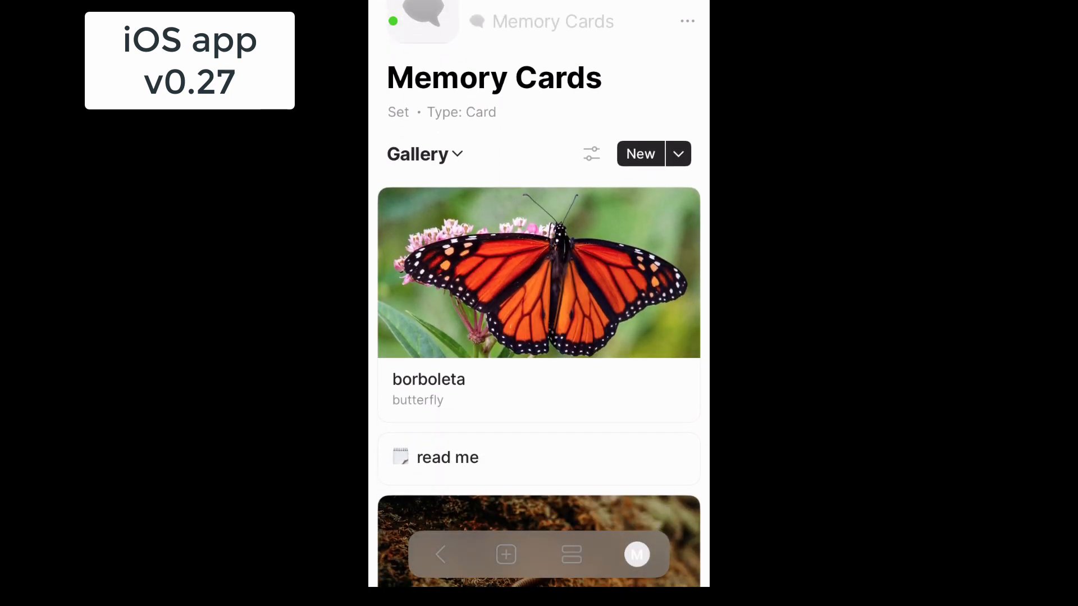
scroll(539, 328, "down", 10)
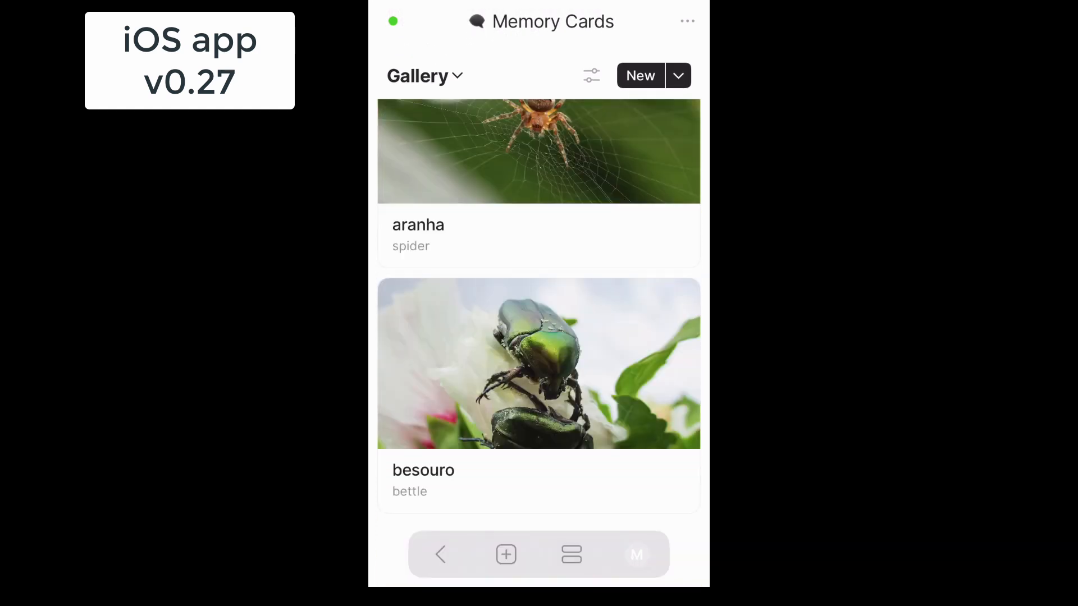
Step: Hide the Description relation in the Gallery view so the cards do not show the translations
left_click(591, 75)
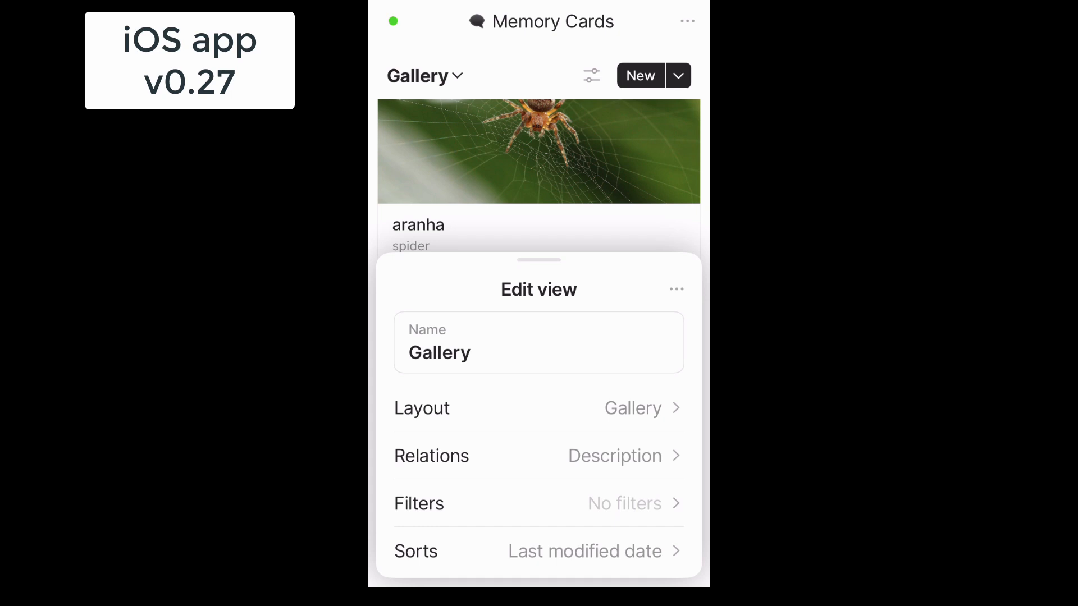
left_click(431, 455)
left_click(670, 155)
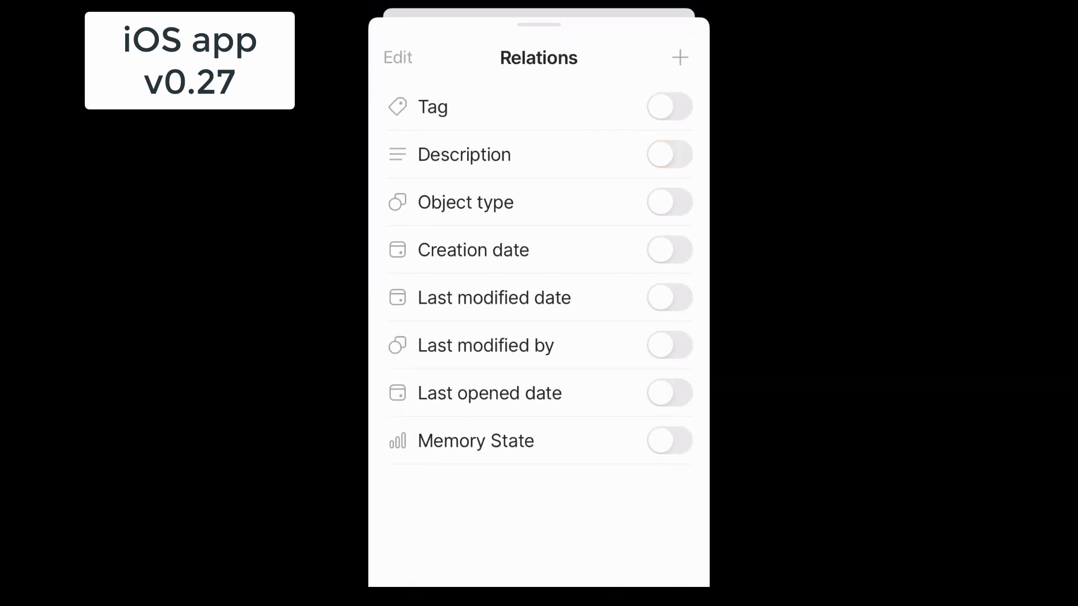
left_click_drag(539, 25, 539, 359)
left_click(538, 168)
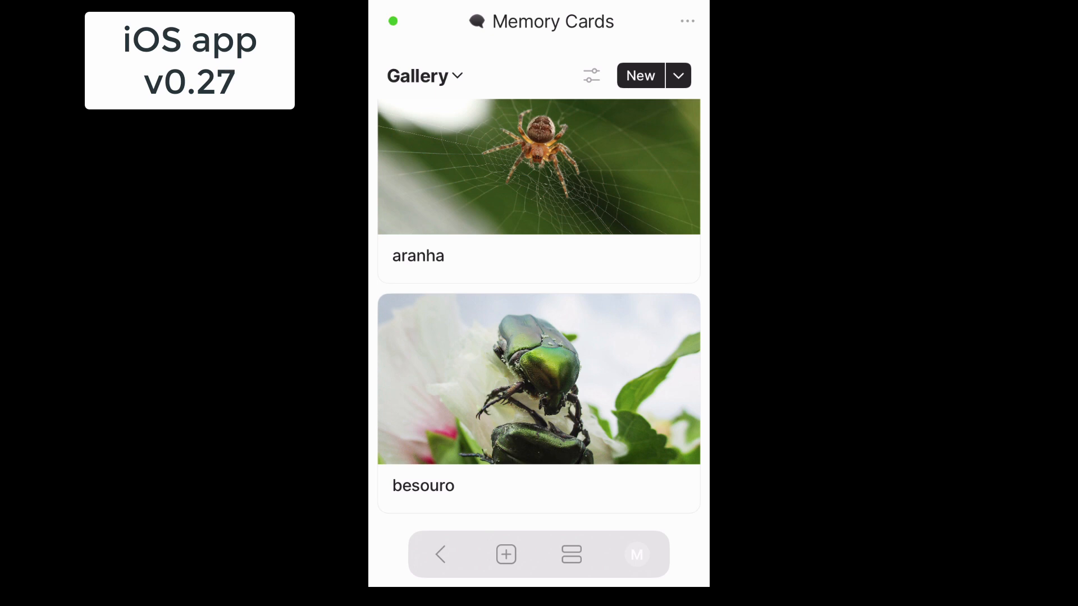
Step: Open the borboleta card from the Gallery view to check its translation and example sentence
scroll(539, 343, "up", 10)
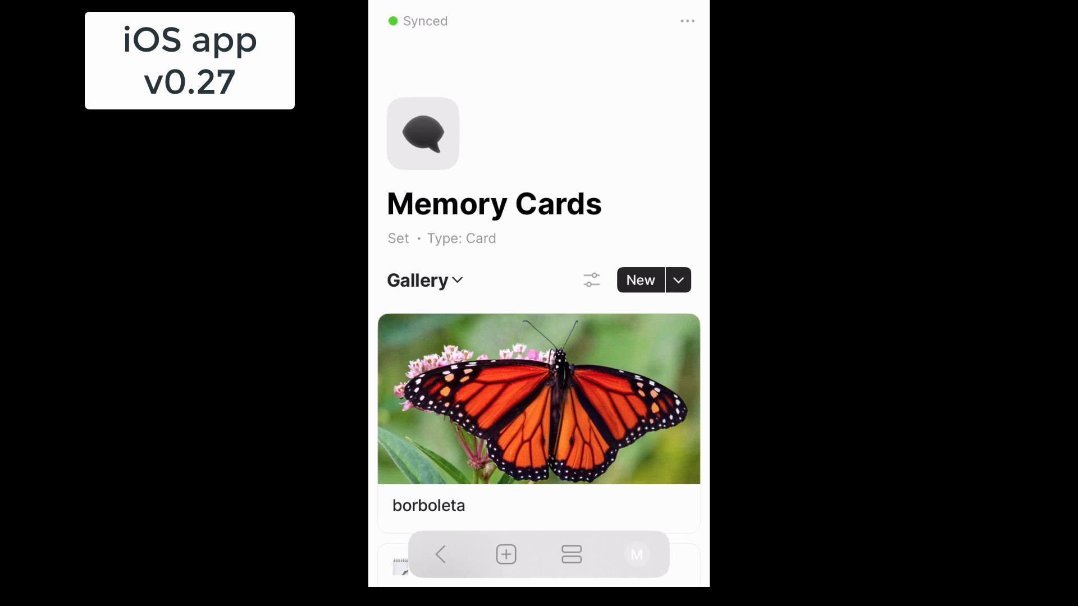
left_click(539, 422)
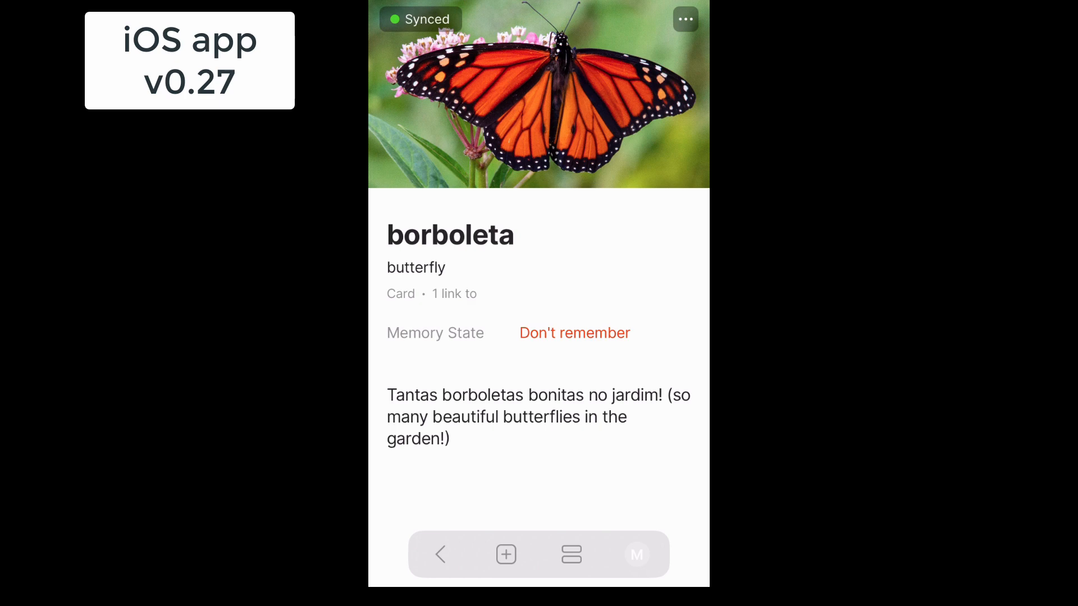
Step: Return to the Gallery view, open the minhoca card and set its Memory State to Almost there!
left_click(441, 554)
scroll(539, 342, "down", 5)
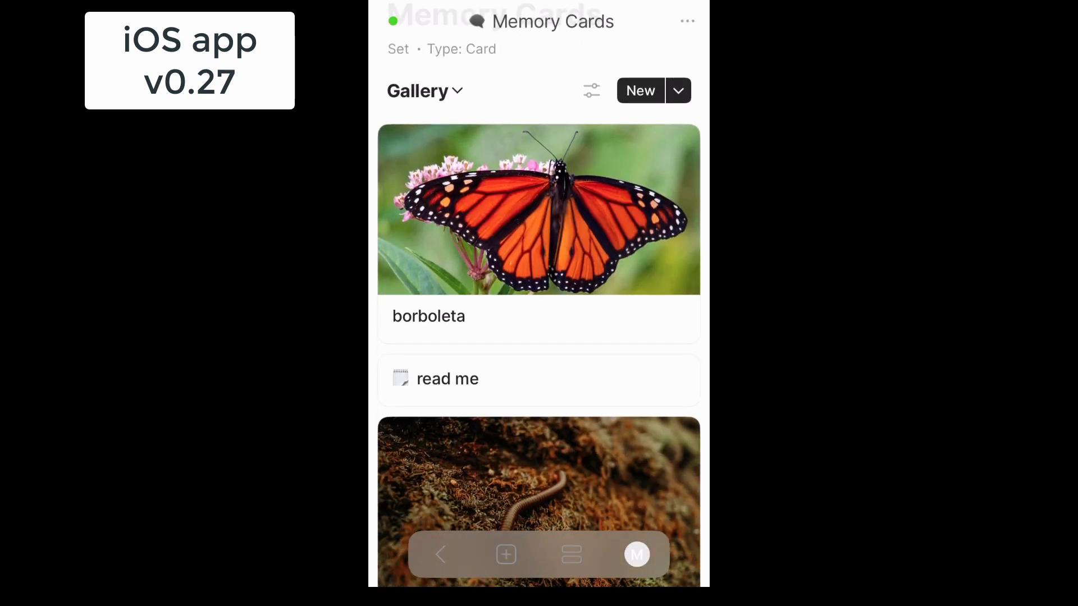
left_click(539, 393)
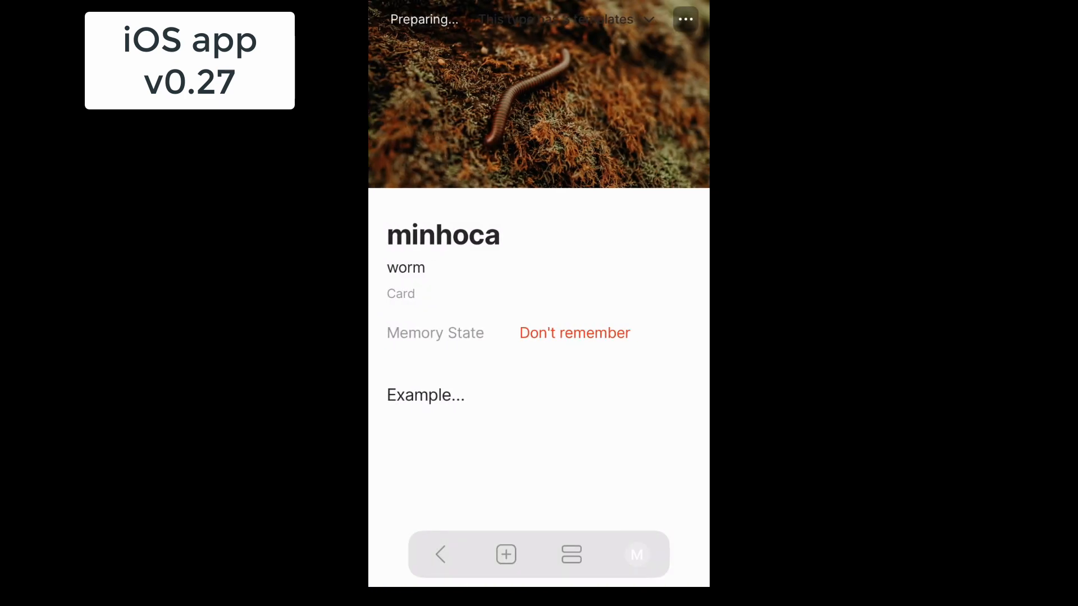
left_click(575, 333)
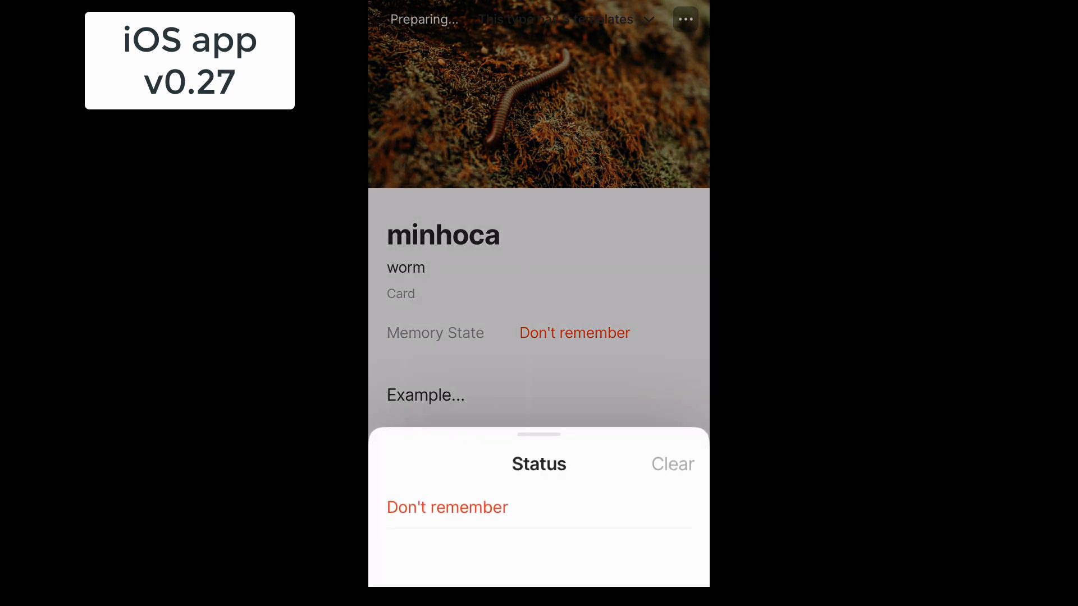
left_click(447, 507)
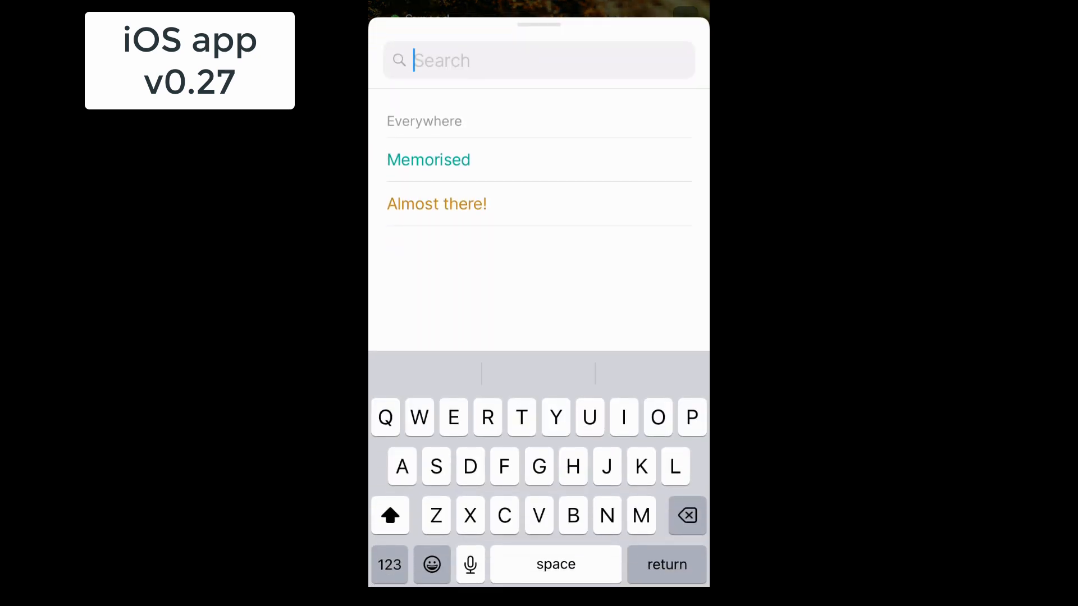
left_click(436, 203)
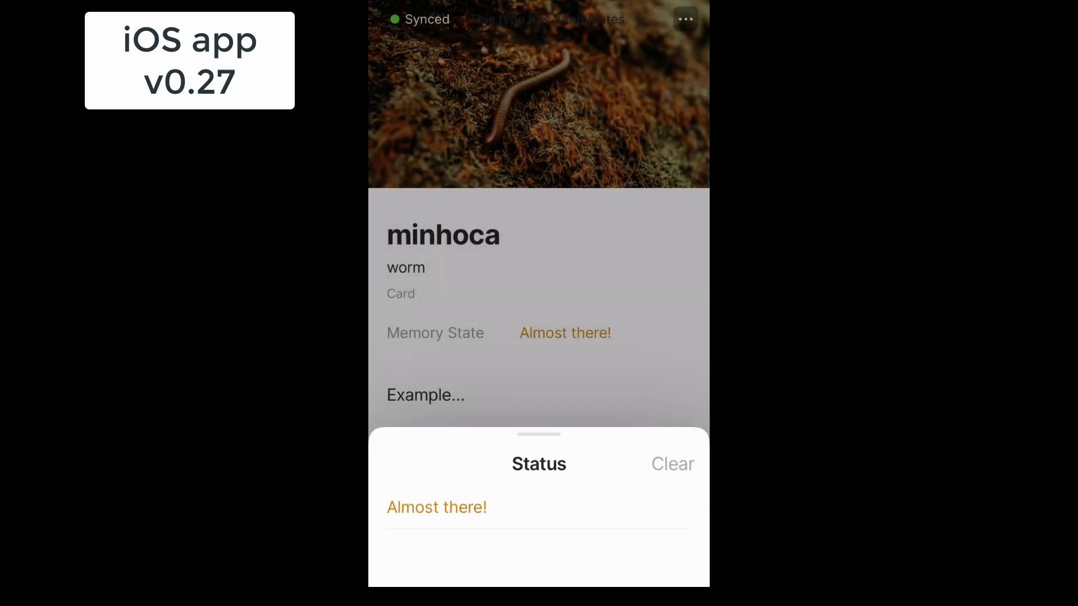
left_click_drag(539, 435, 539, 513)
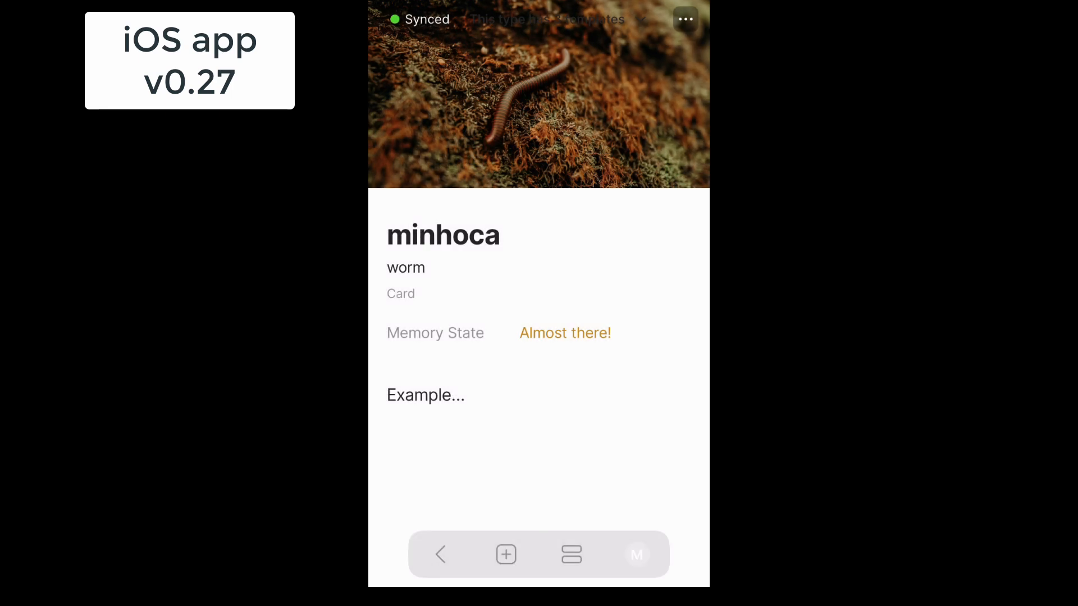
Step: Return to the Memory Cards set and look through the Gallery view's cards down to aranha
left_click(440, 554)
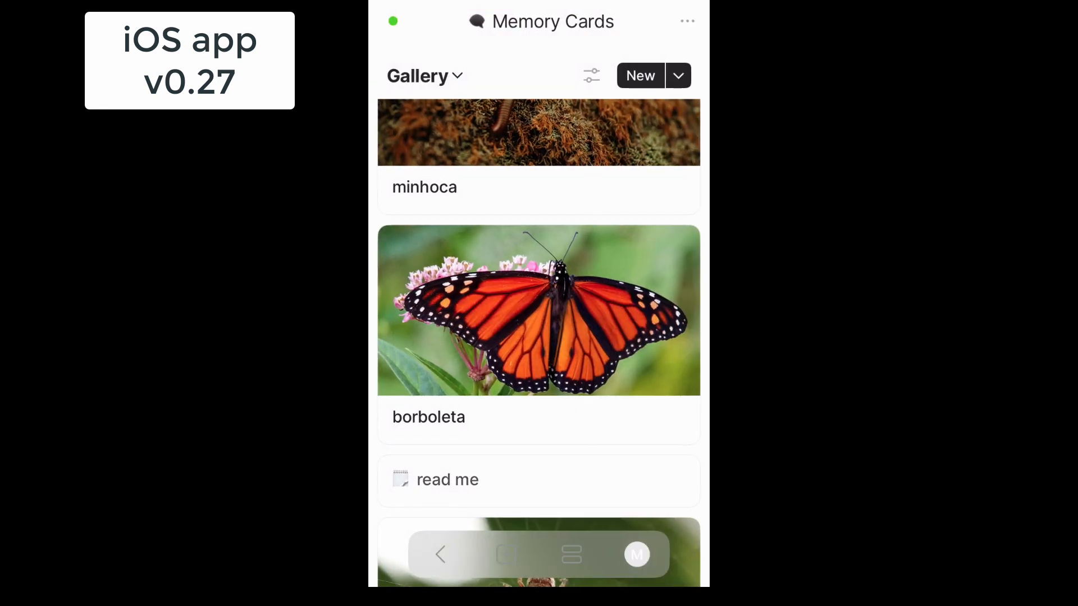
scroll(539, 337, "up", 2)
scroll(538, 337, "down", 10)
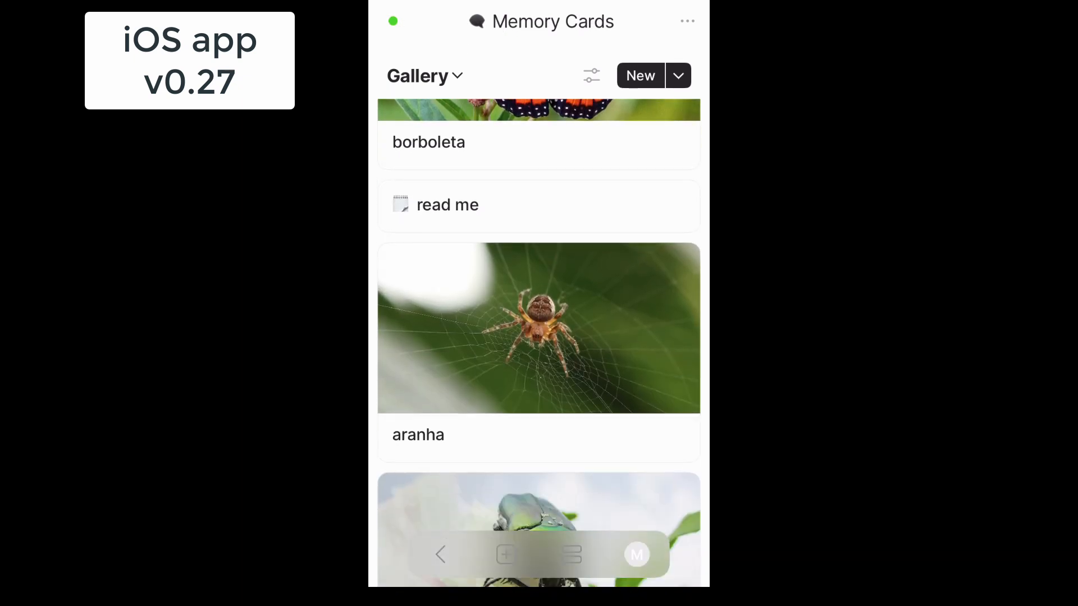
scroll(539, 337, "up", 10)
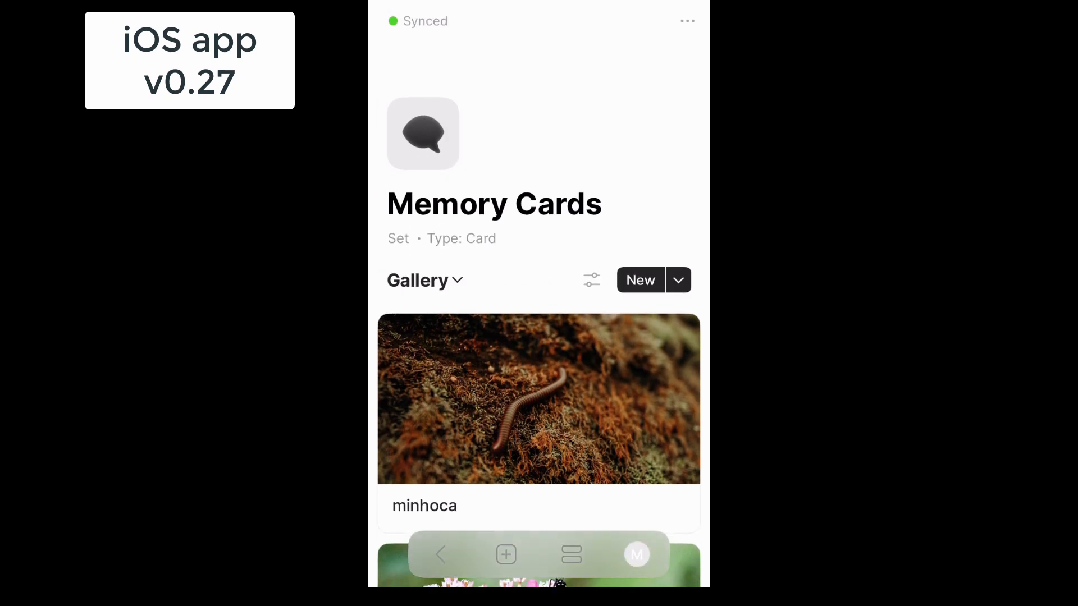
Step: Open the set's Almost there! view and its Don't remember view to check which cards each one holds
left_click(425, 280)
left_click(450, 427)
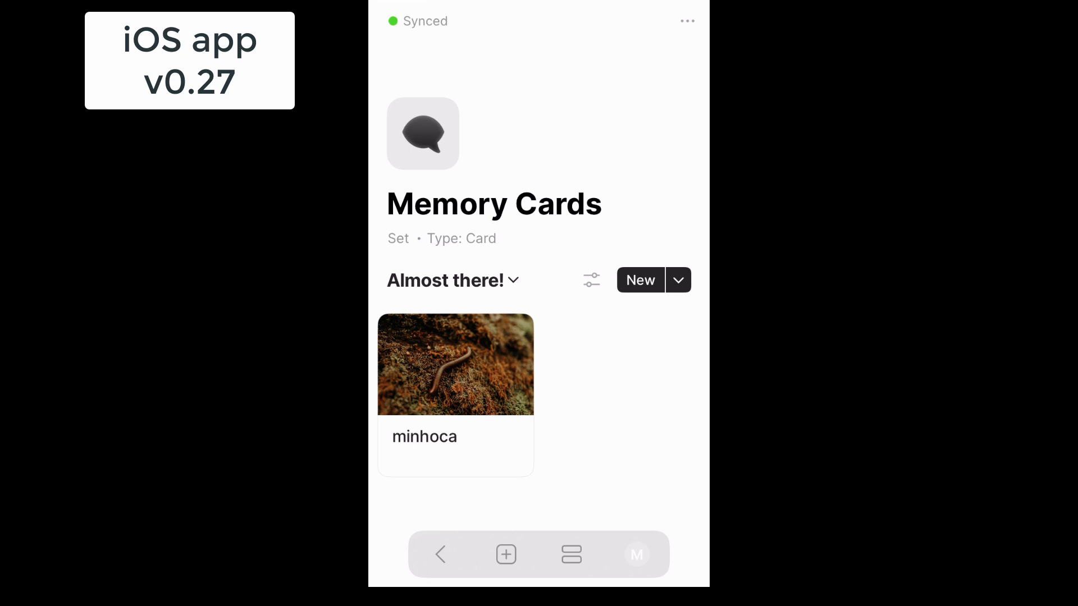
left_click(452, 280)
left_click(464, 378)
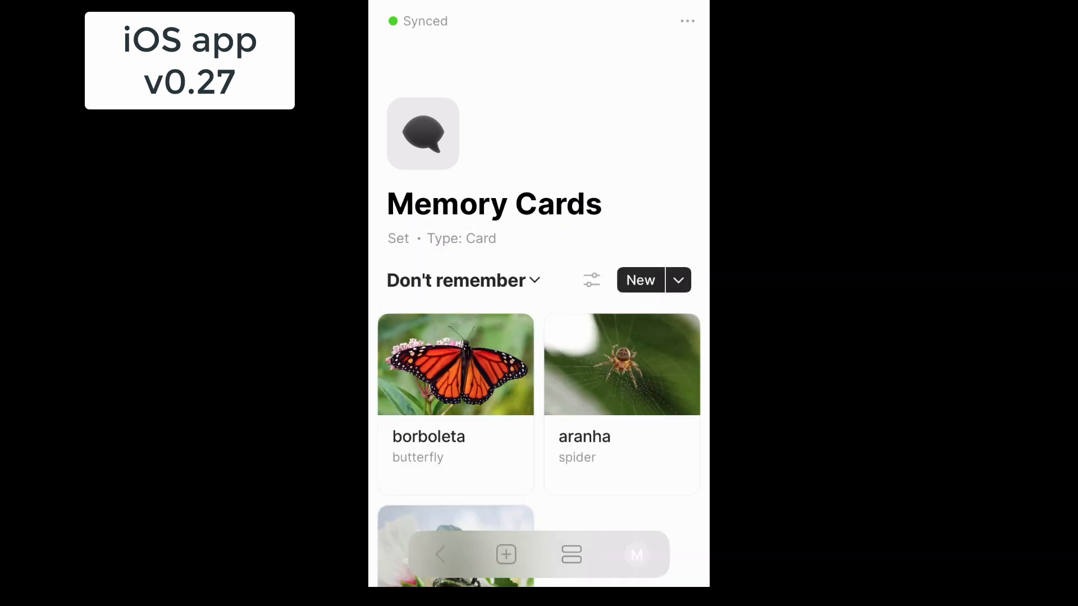
scroll(539, 337, "down", 3)
Step: Set the image preview in the Don't remember view's layout to None so its cards show no cover pictures
left_click(591, 111)
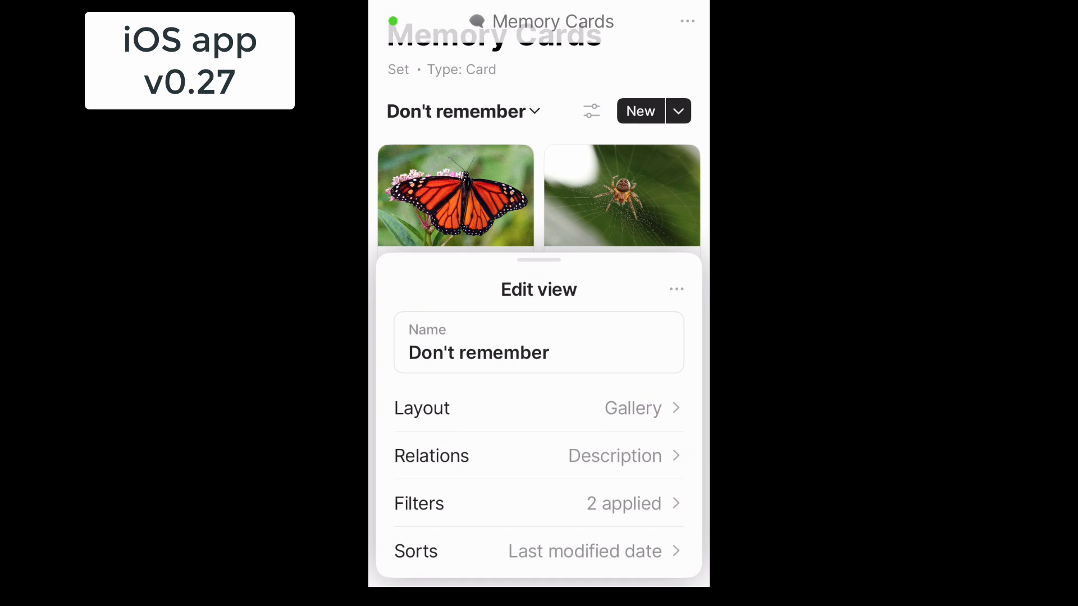
left_click(422, 408)
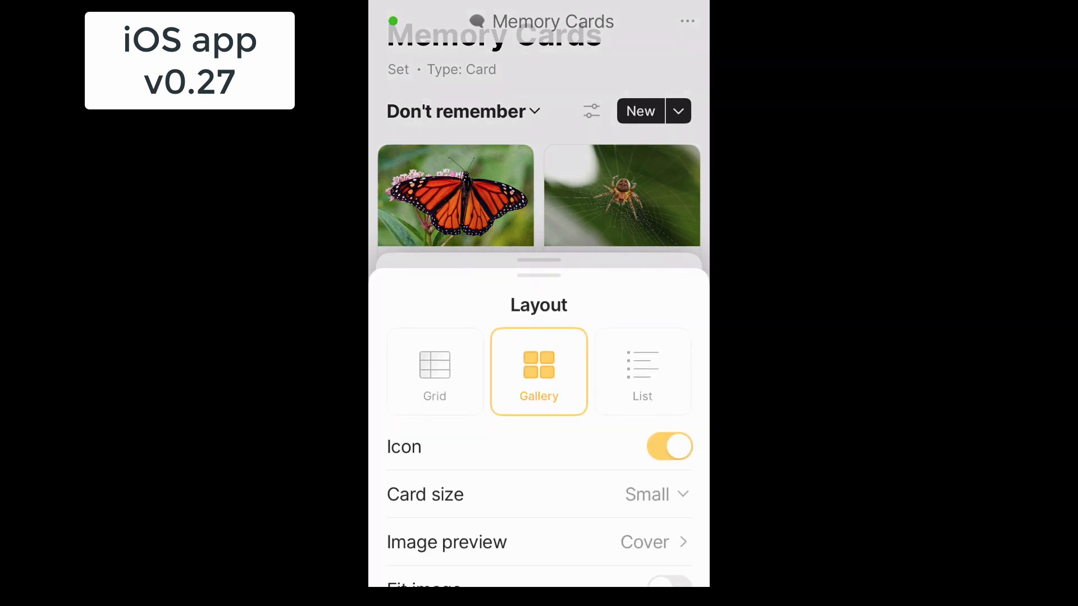
left_click(447, 542)
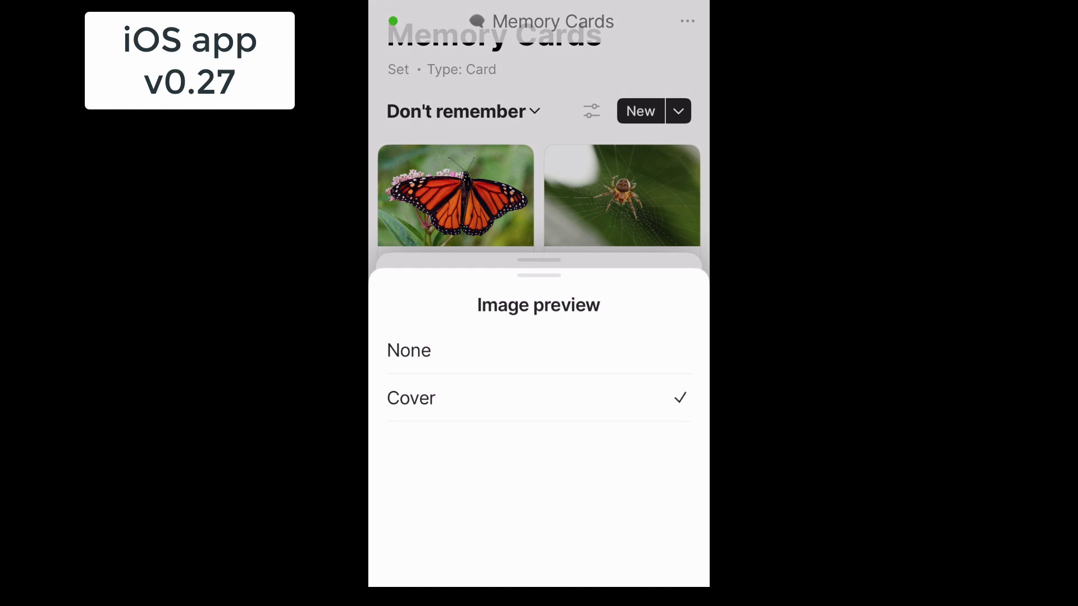
left_click(409, 349)
left_click(539, 134)
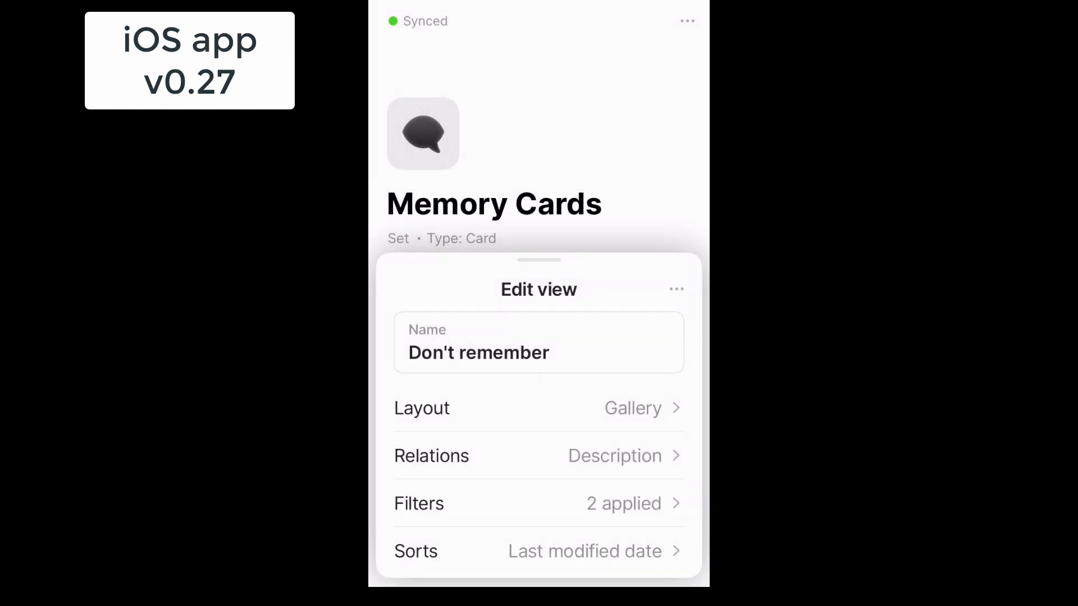
left_click(539, 134)
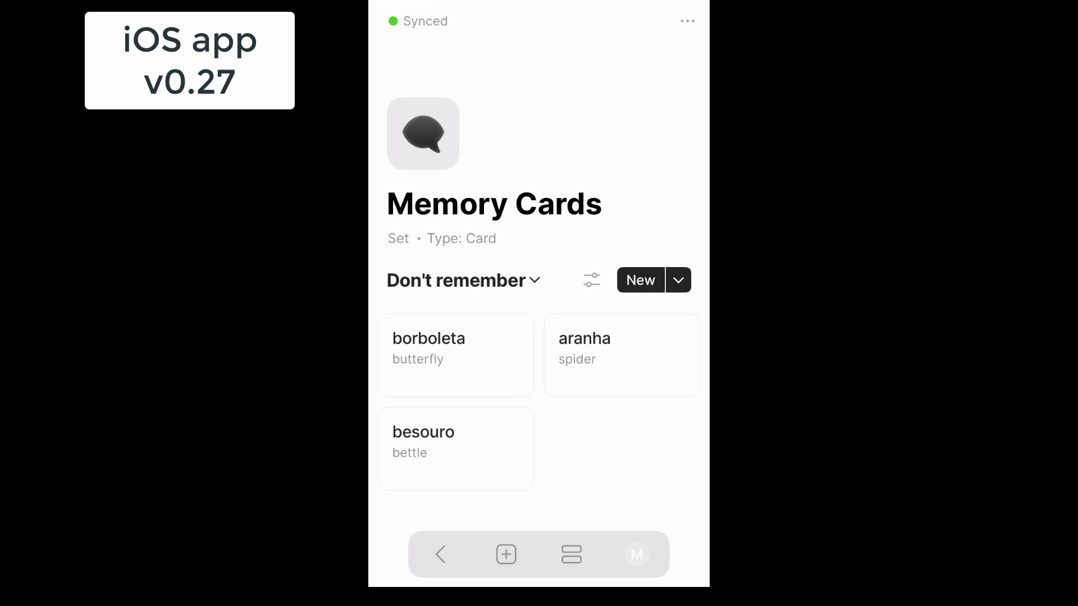
Step: Hide the Description relation in the Don't remember view so the cards show only the Portuguese words
left_click(592, 280)
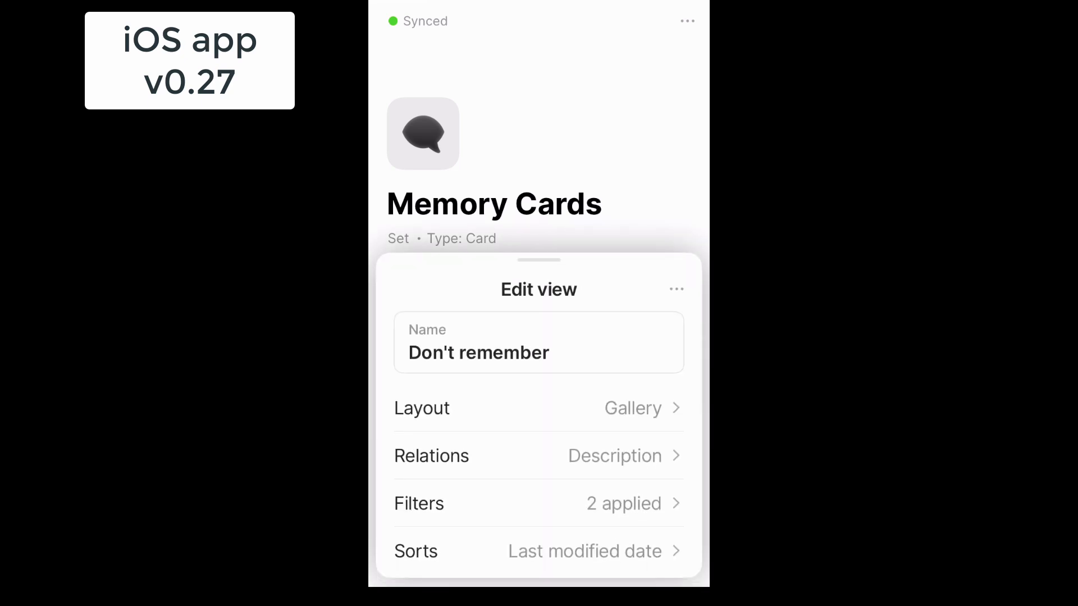
left_click(539, 455)
left_click(670, 154)
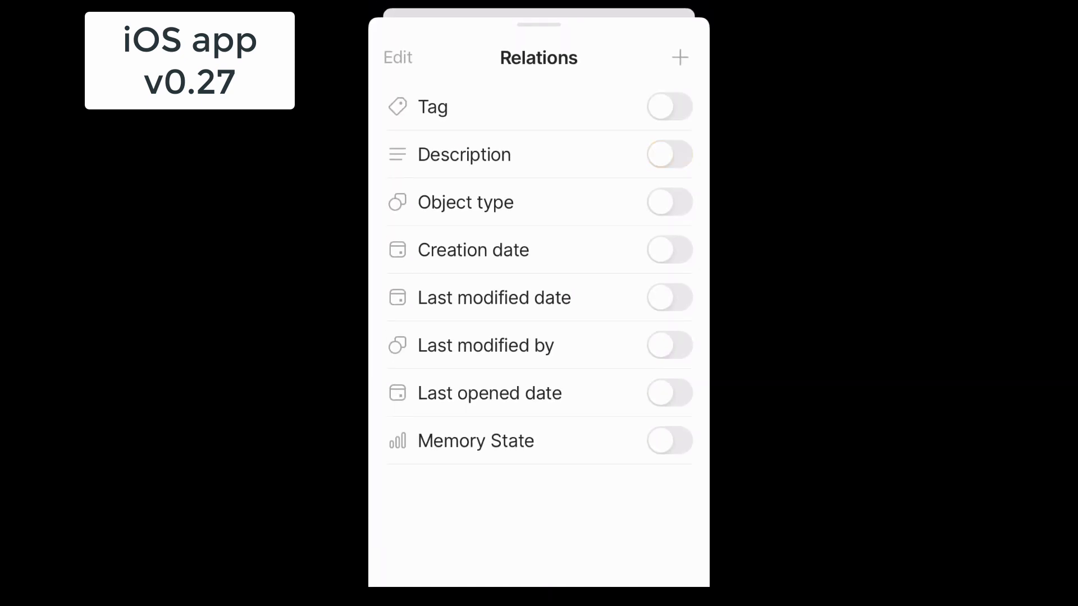
left_click_drag(539, 58, 538, 393)
left_click(538, 134)
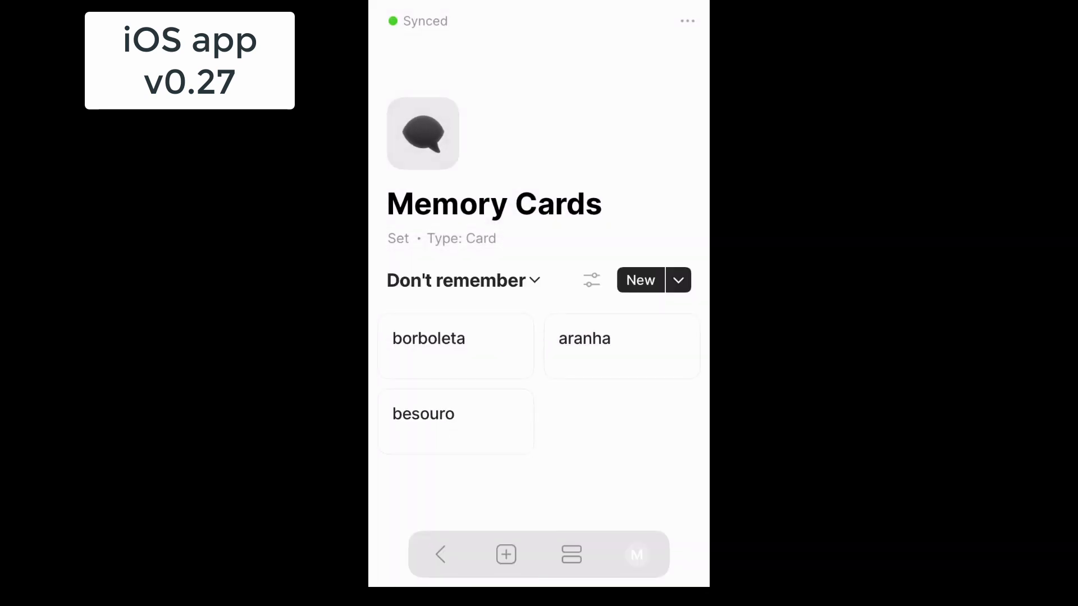